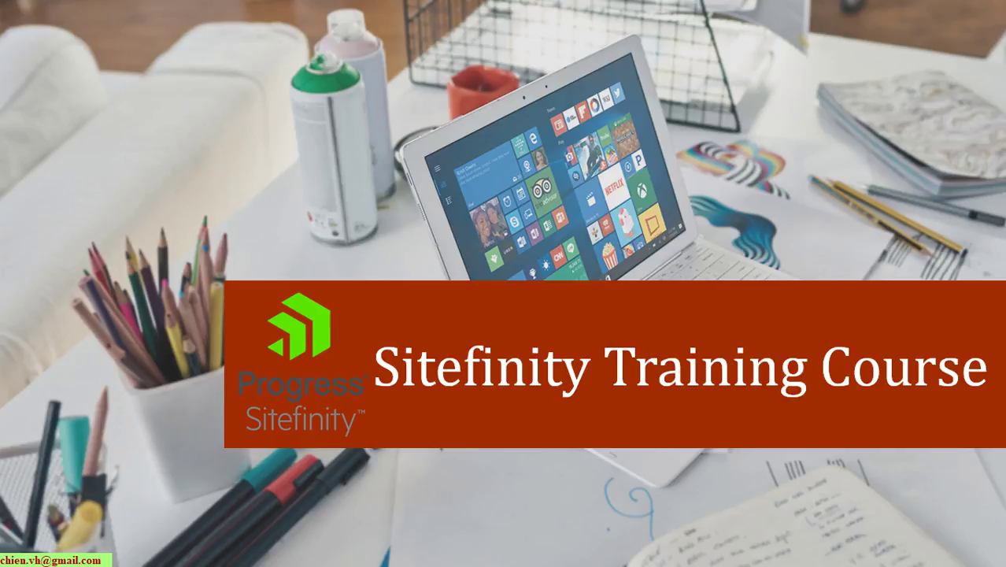
Exit the slideshow back to Normal view of the Sitefinity Training Course title slide.
{"action": "key", "text": "Escape"}
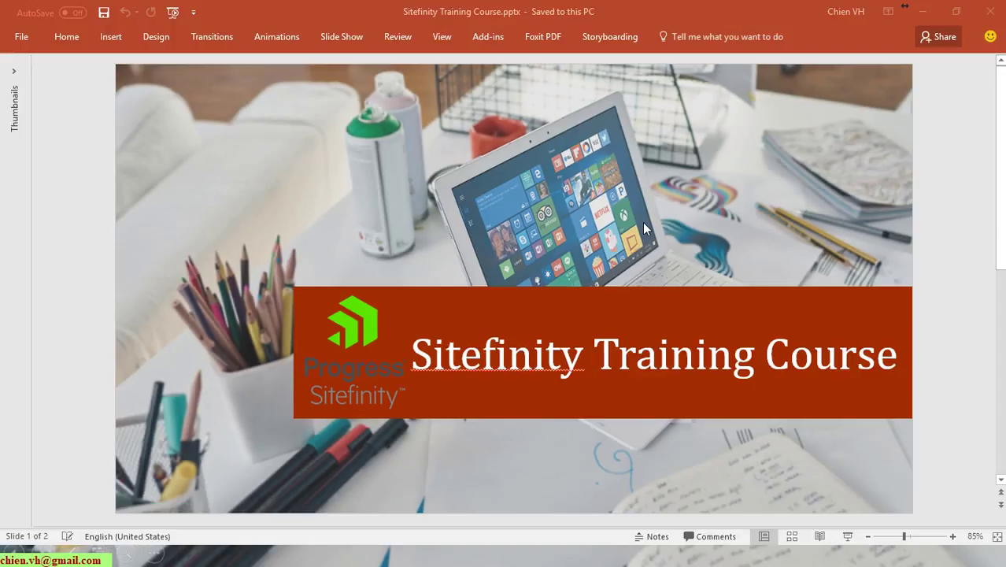
Minimize PowerPoint and go to Content > Images in the Sitefinity backend.
{"action": "left_click", "coordinate": [923, 11]}
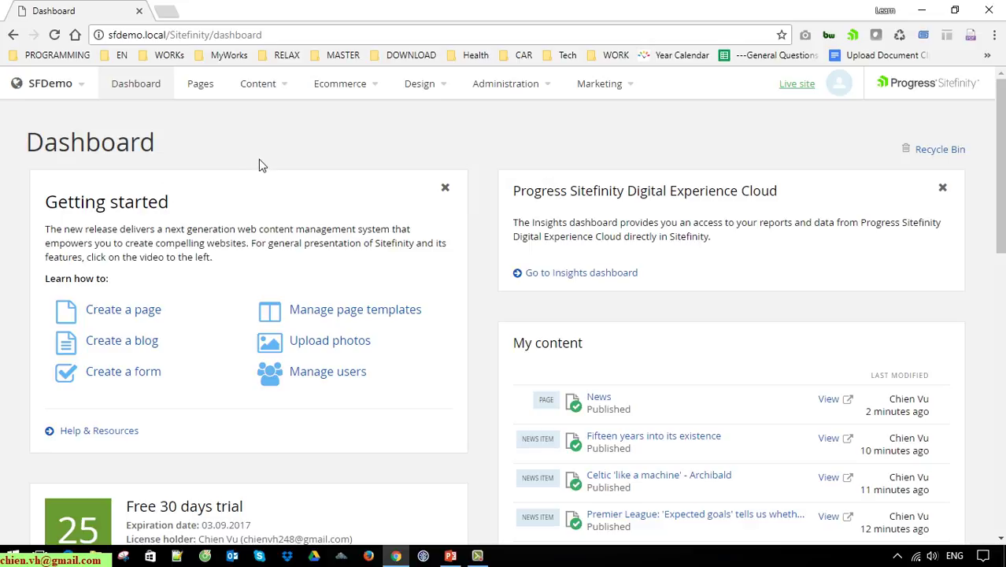
{"action": "left_click", "coordinate": [282, 91]}
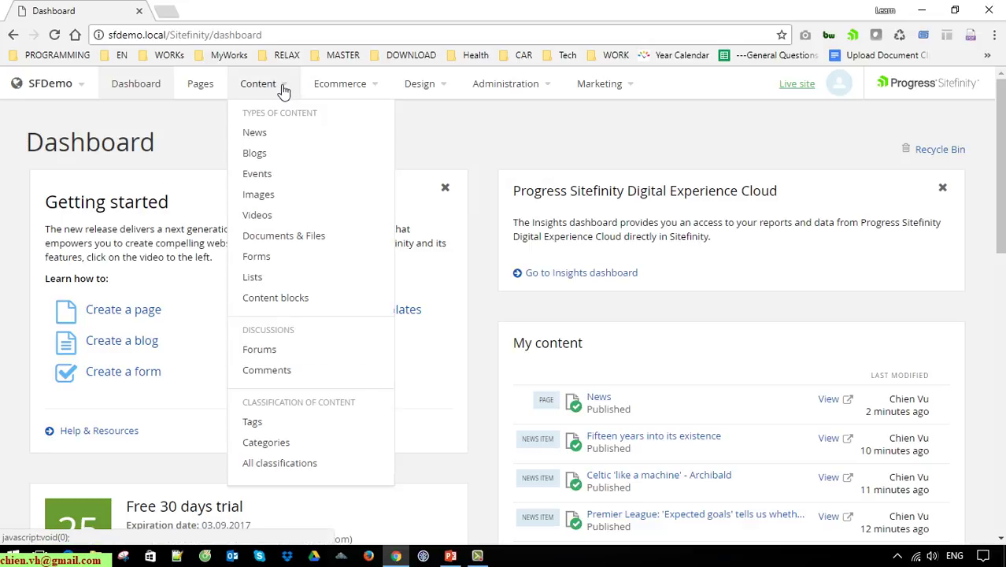
{"action": "left_click", "coordinate": [277, 199]}
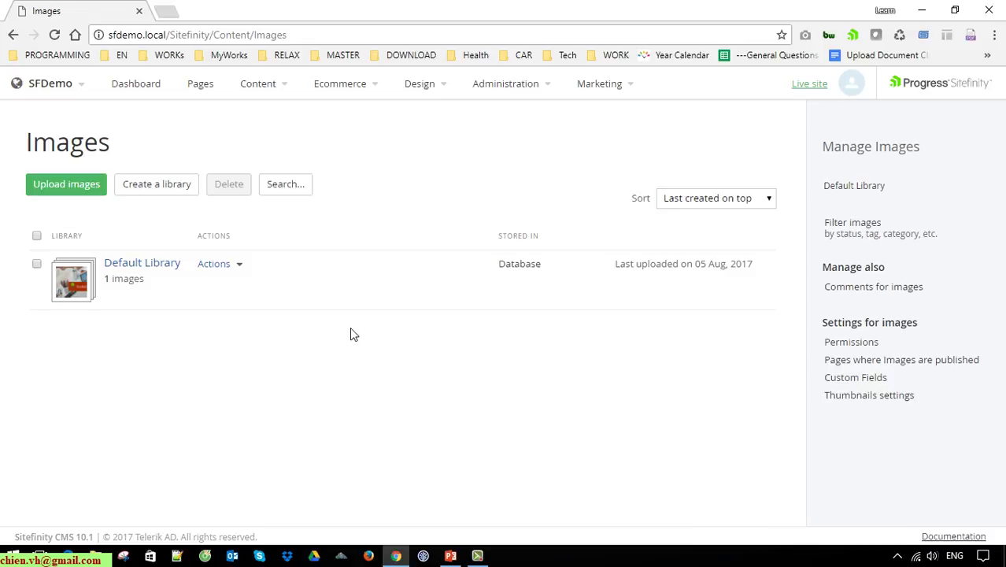
Create a new image library, enter its name, and proceed to uploading images.
{"action": "left_click", "coordinate": [154, 186]}
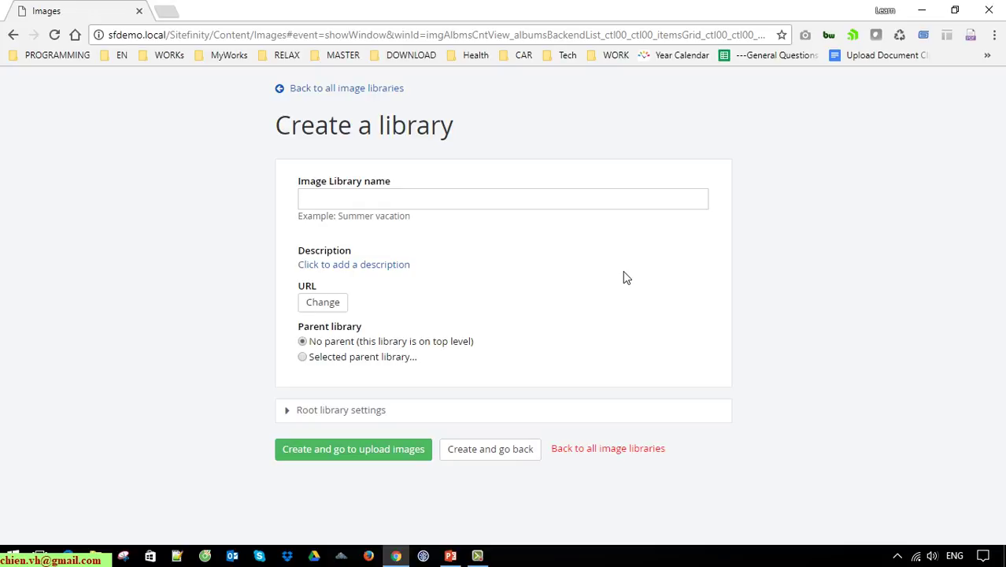
{"action": "type", "text": "ChienVH"}
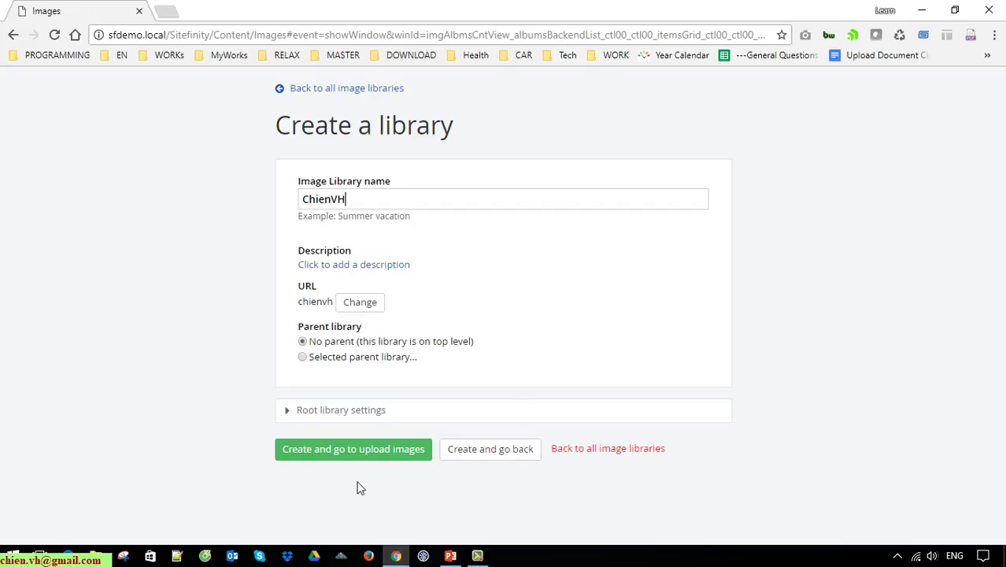
{"action": "left_click", "coordinate": [393, 454]}
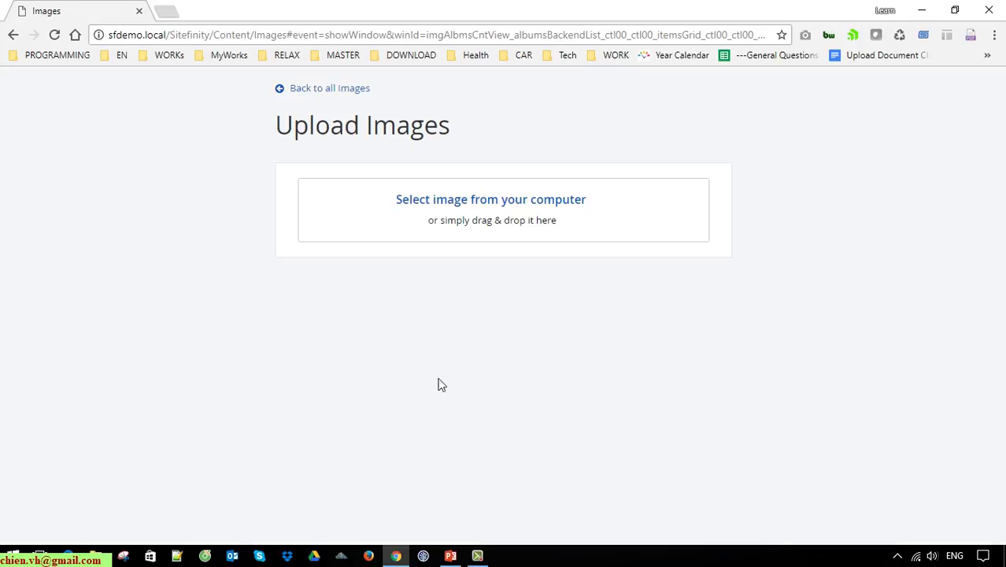
Select the five Mac wallpapers from the computer for upload.
{"action": "left_click", "coordinate": [502, 203]}
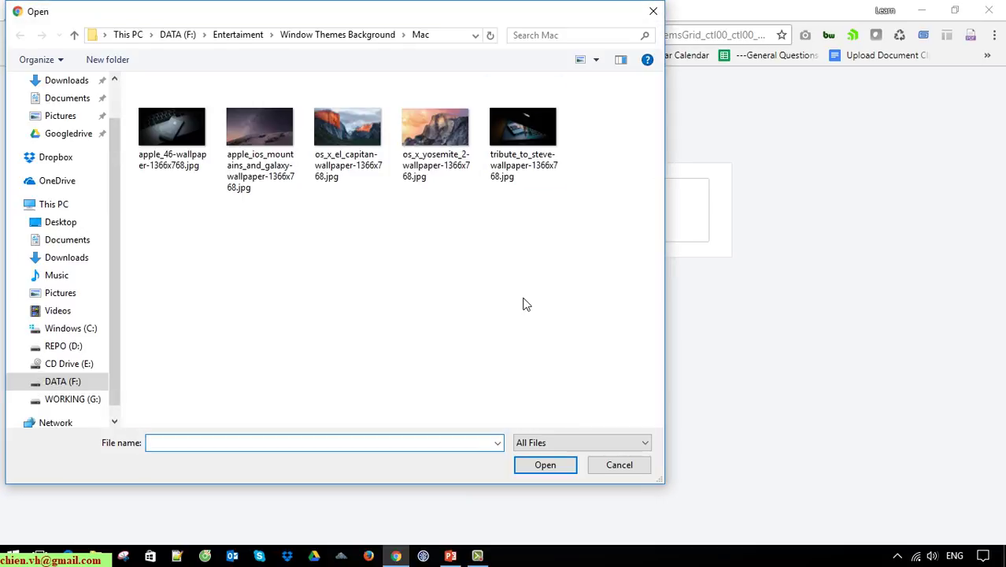
{"action": "left_click_drag", "start_coordinate": [573, 209], "coordinate": [108, 52]}
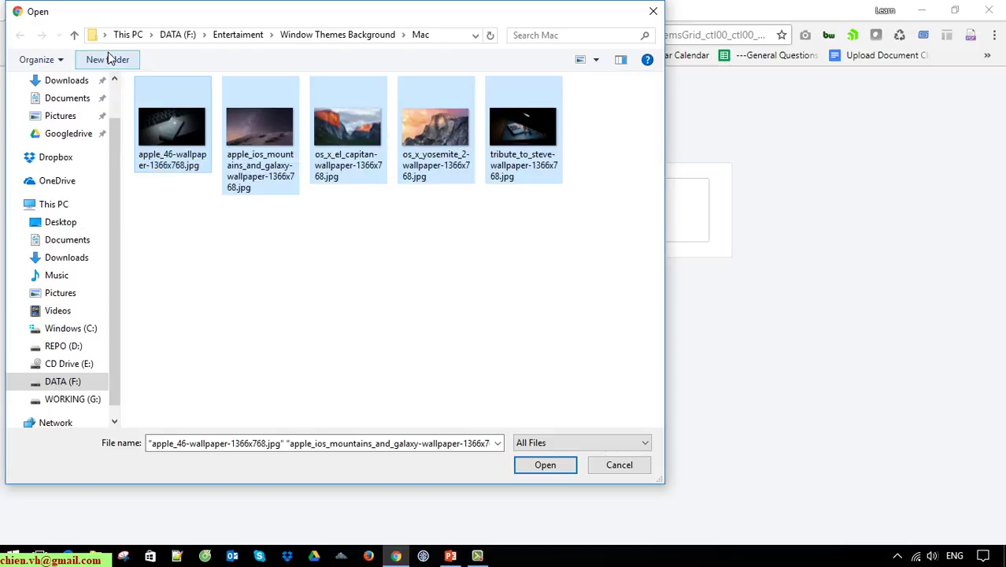
{"action": "left_click", "coordinate": [550, 466]}
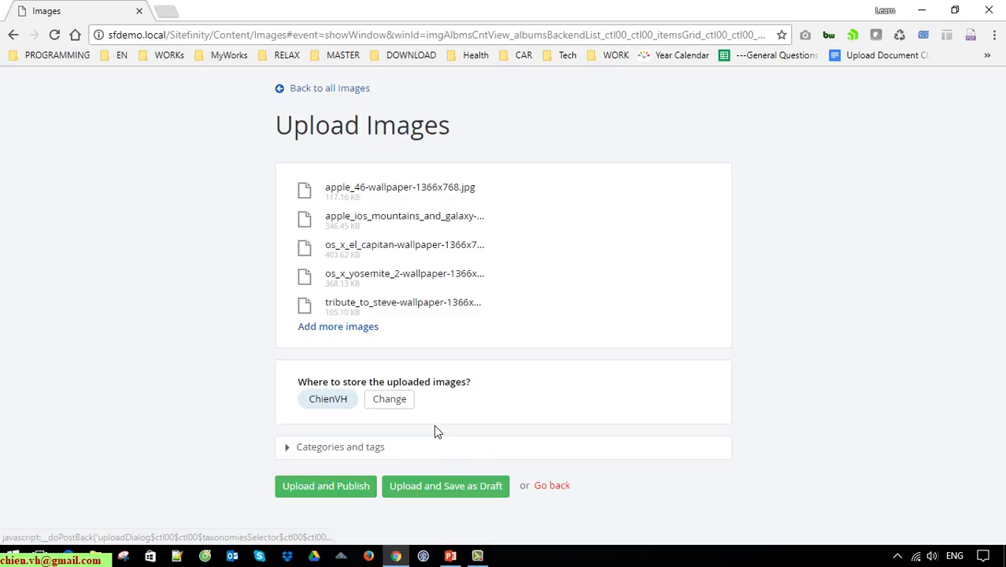
Add every picture in the Pictures > Themes folder to the upload queue.
{"action": "left_click", "coordinate": [335, 331]}
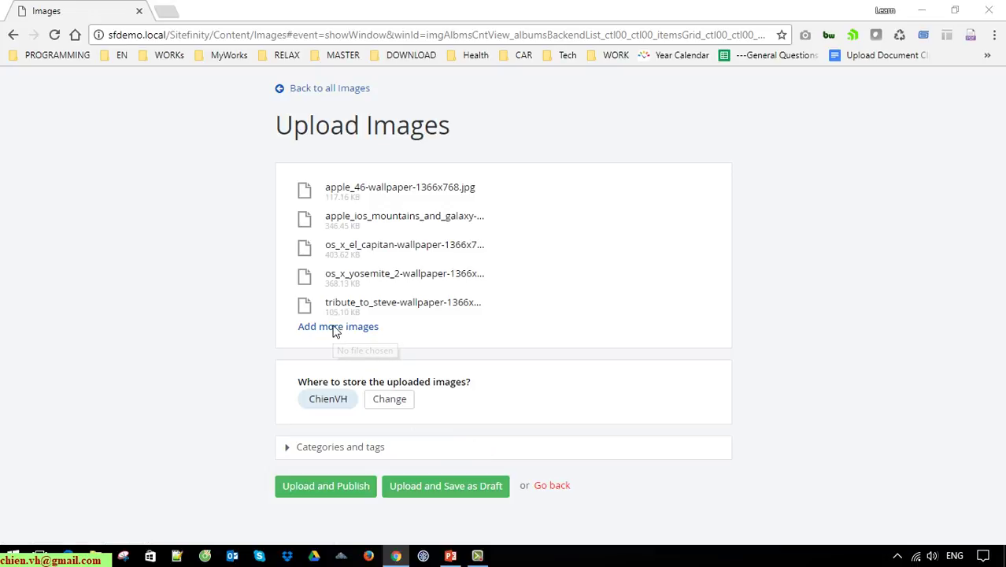
{"action": "left_click", "coordinate": [362, 39]}
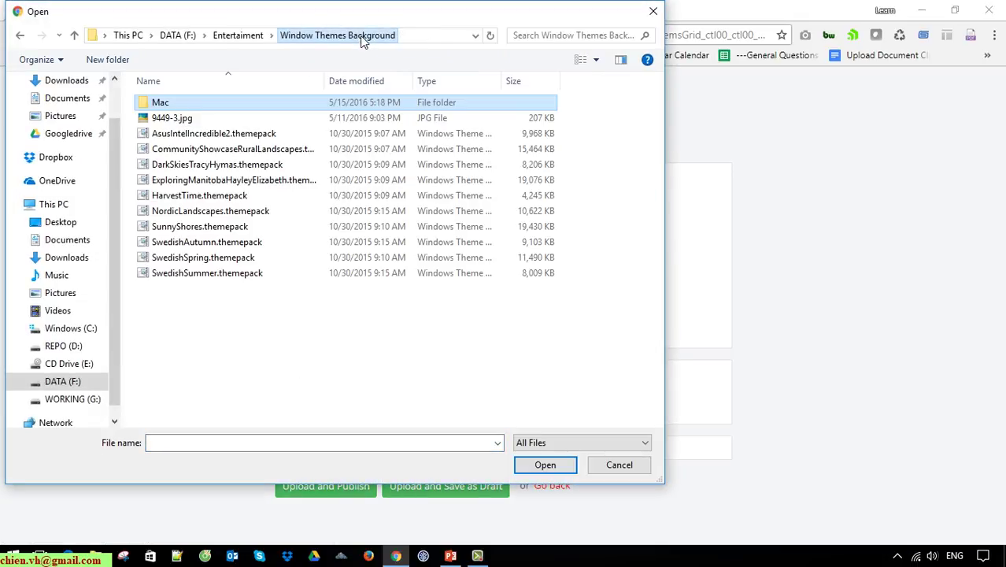
{"action": "left_click", "coordinate": [240, 36]}
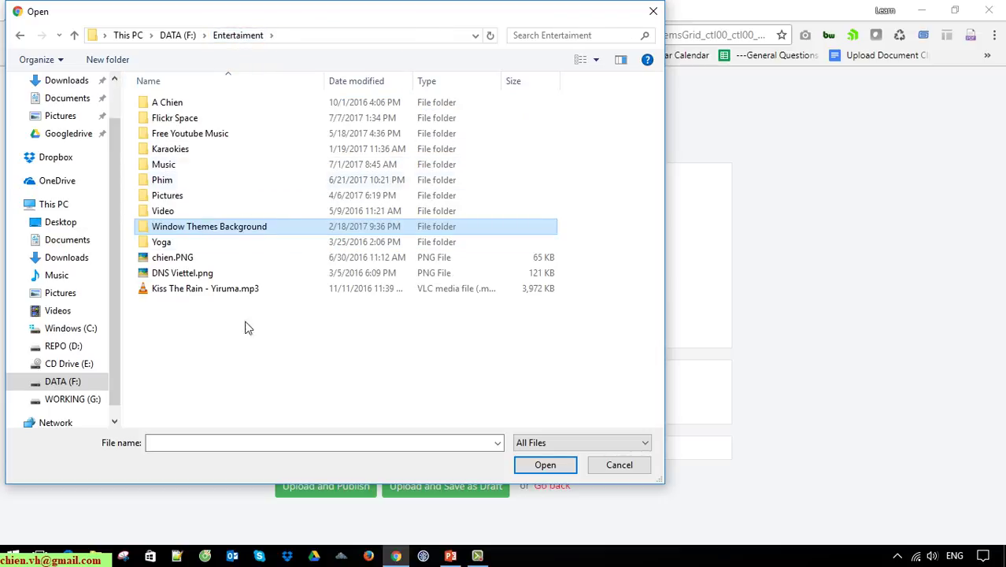
{"action": "left_click", "coordinate": [247, 367]}
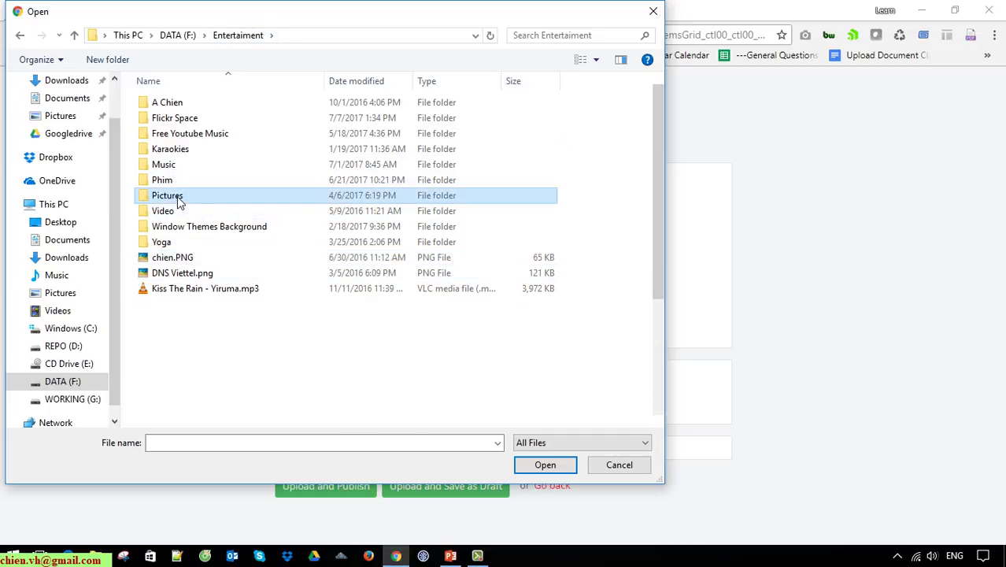
{"action": "double_click", "coordinate": [178, 196]}
{"action": "scroll", "coordinate": [292, 331], "scroll_direction": "down", "scroll_amount": 3}
{"action": "scroll", "coordinate": [267, 362], "scroll_direction": "down", "scroll_amount": 2}
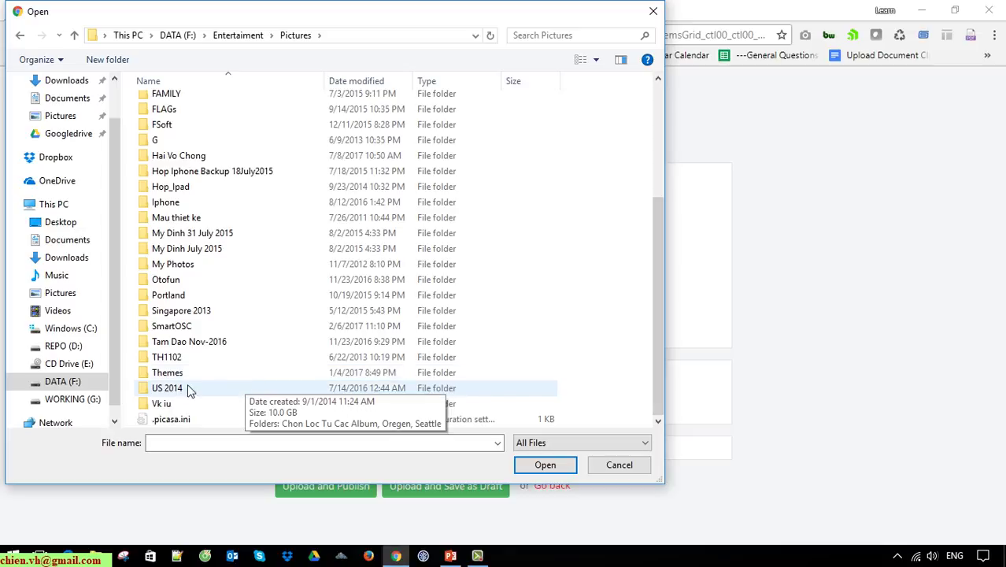
{"action": "left_click", "coordinate": [166, 374]}
{"action": "double_click", "coordinate": [167, 375]}
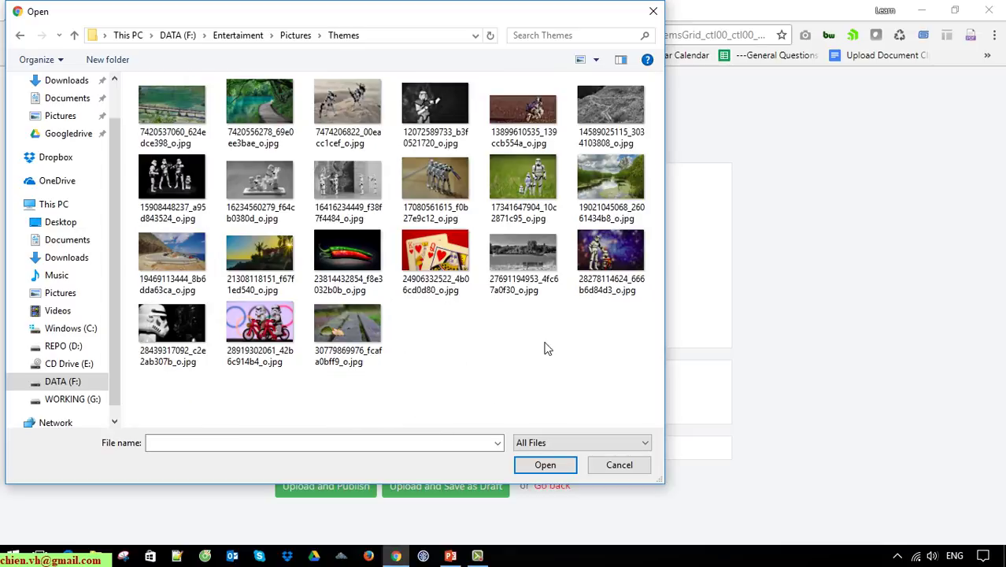
{"action": "key", "text": "ctrl+a"}
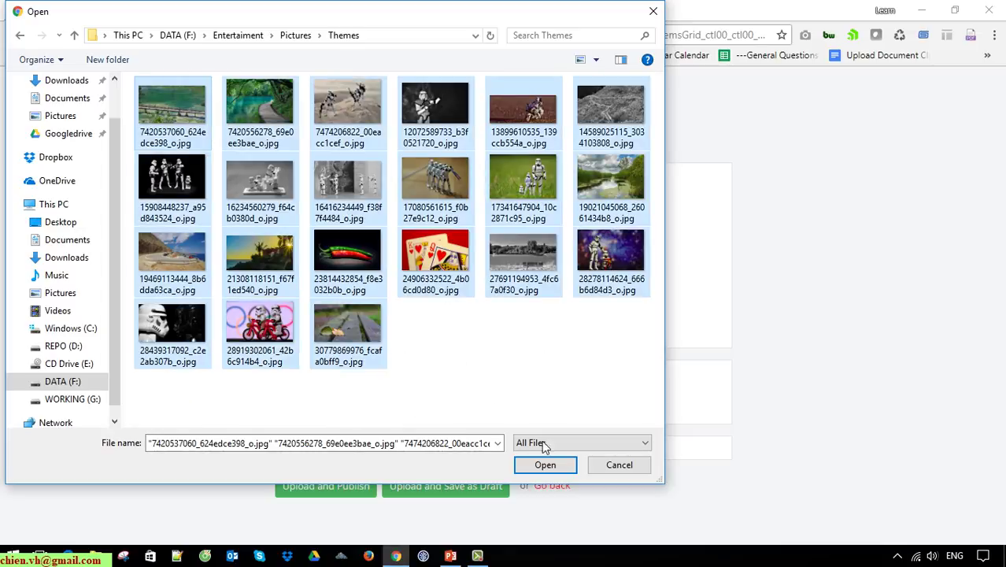
{"action": "left_click", "coordinate": [545, 465]}
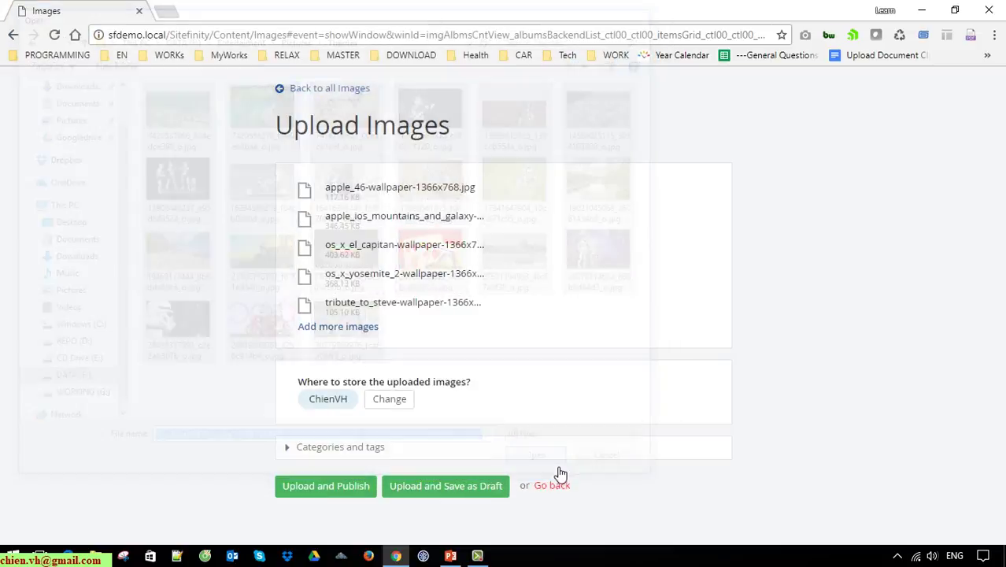
{"action": "scroll", "coordinate": [558, 474], "scroll_direction": "down", "scroll_amount": 5}
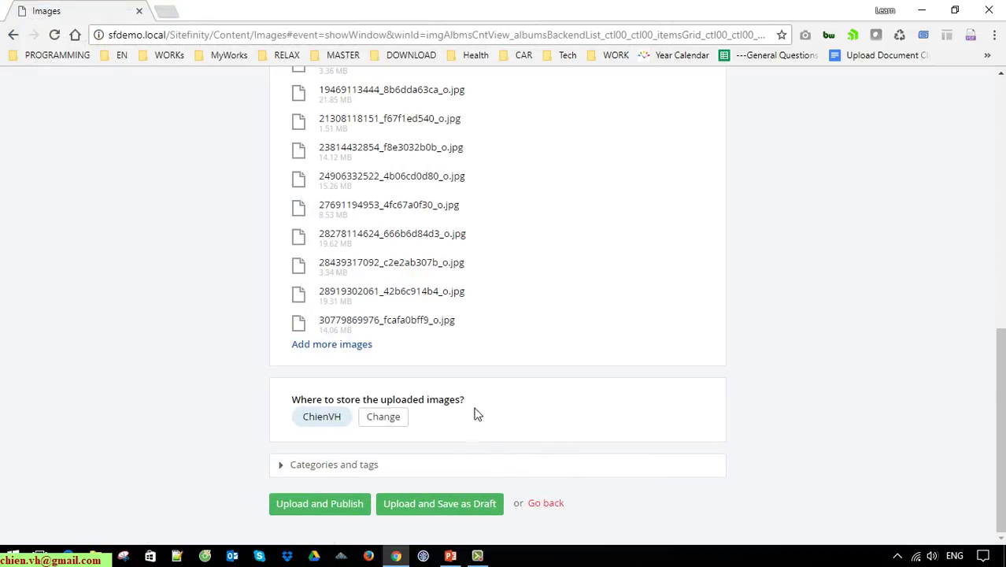
Upload and publish all 26 queued images and wait for the success confirmation.
{"action": "left_click", "coordinate": [356, 512]}
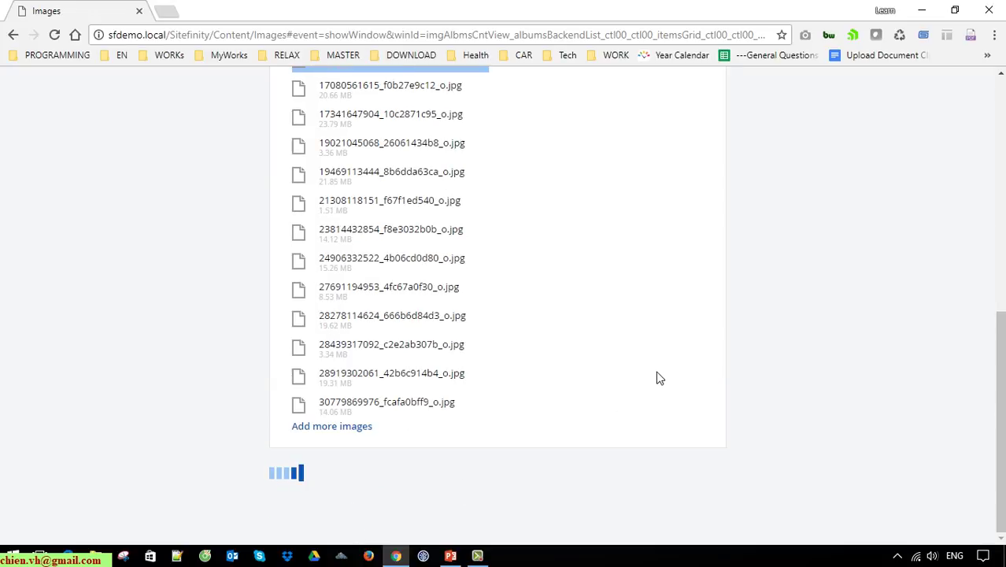
{"action": "scroll", "coordinate": [667, 369], "scroll_direction": "up", "scroll_amount": 3}
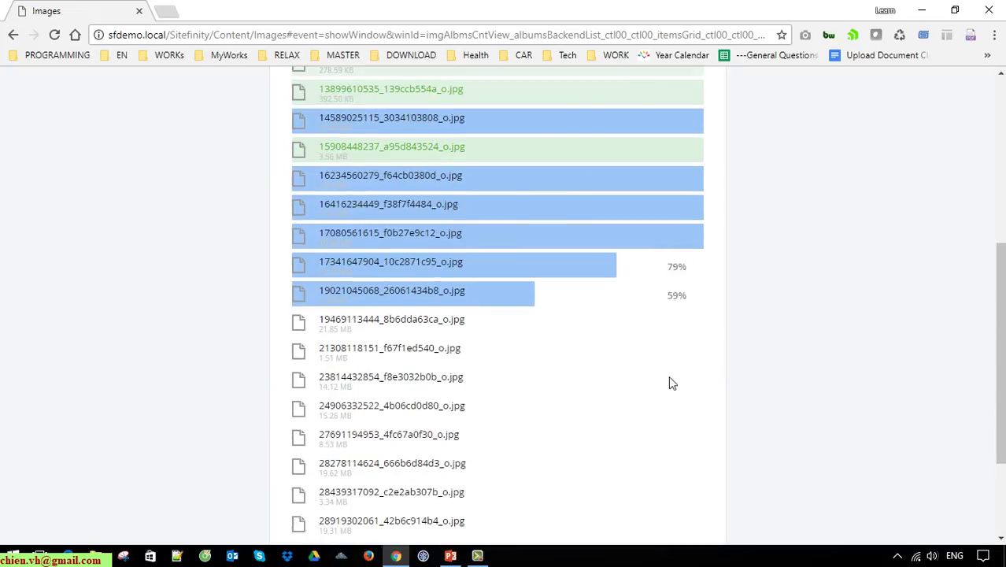
{"action": "scroll", "coordinate": [663, 398], "scroll_direction": "down", "scroll_amount": 1}
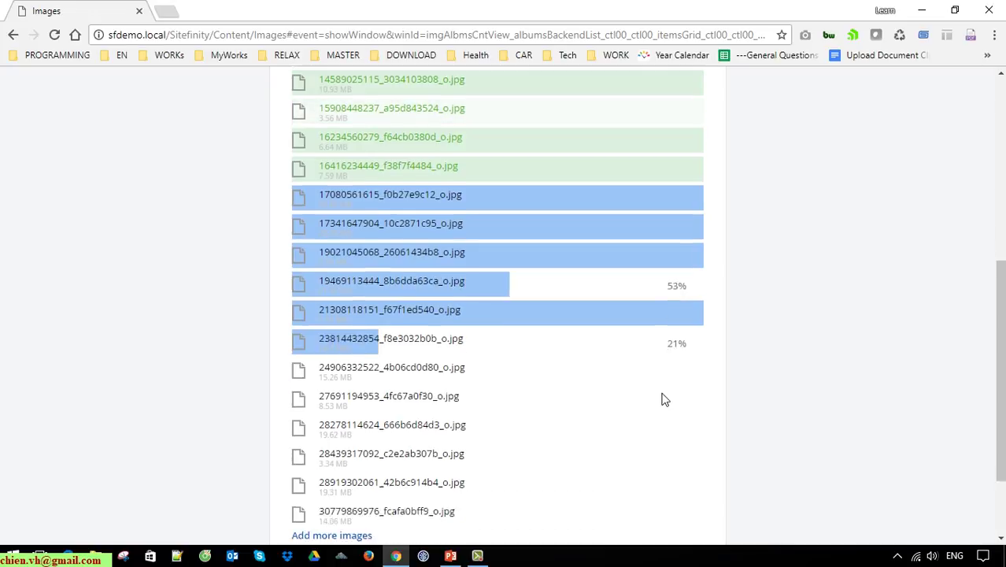
{"action": "scroll", "coordinate": [664, 400], "scroll_direction": "down", "scroll_amount": 3}
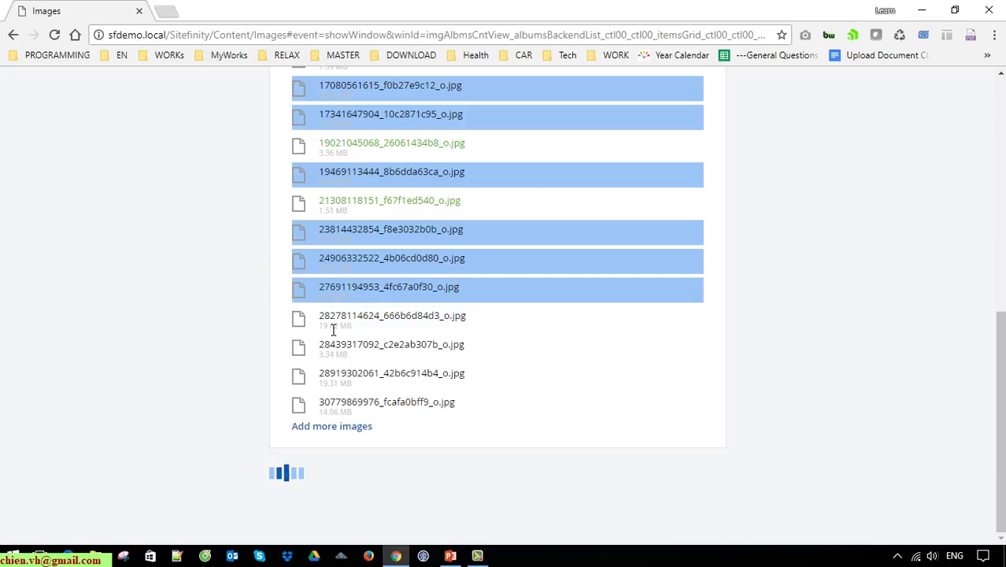
{"action": "left_click_drag", "start_coordinate": [318, 328], "coordinate": [370, 332]}
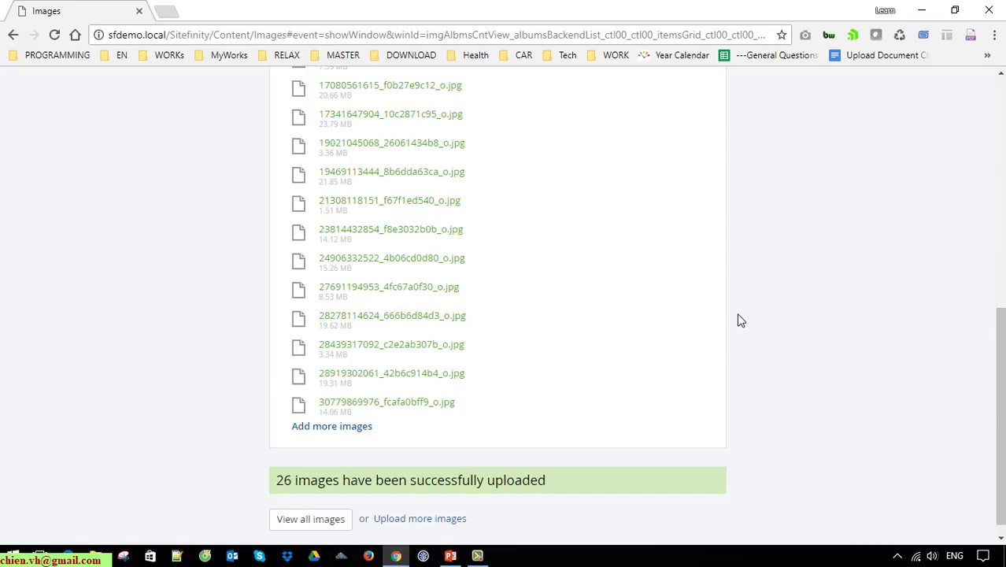
{"action": "scroll", "coordinate": [653, 260], "scroll_direction": "down", "scroll_amount": 1}
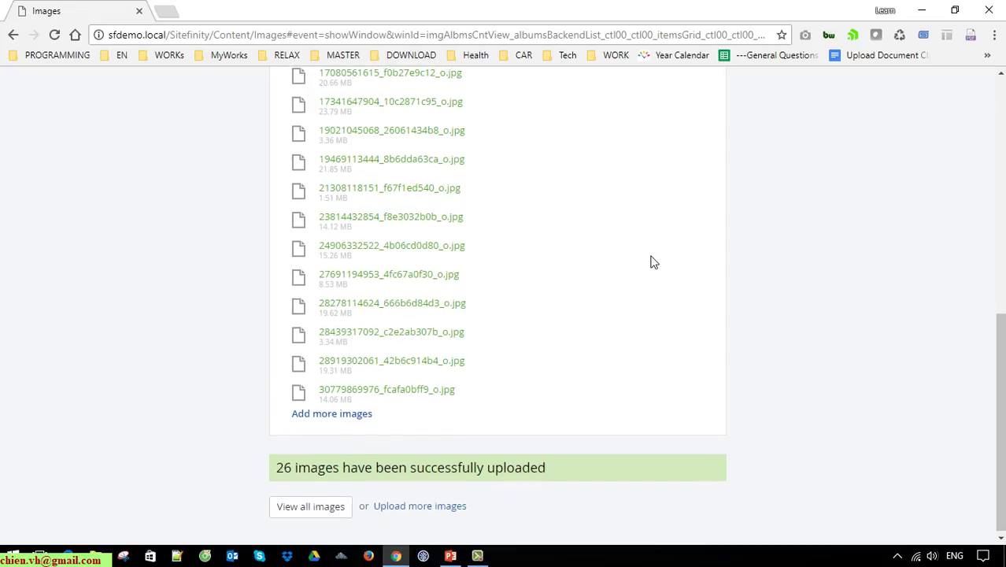
{"action": "scroll", "coordinate": [653, 262], "scroll_direction": "up", "scroll_amount": 3}
{"action": "scroll", "coordinate": [652, 263], "scroll_direction": "up", "scroll_amount": 4}
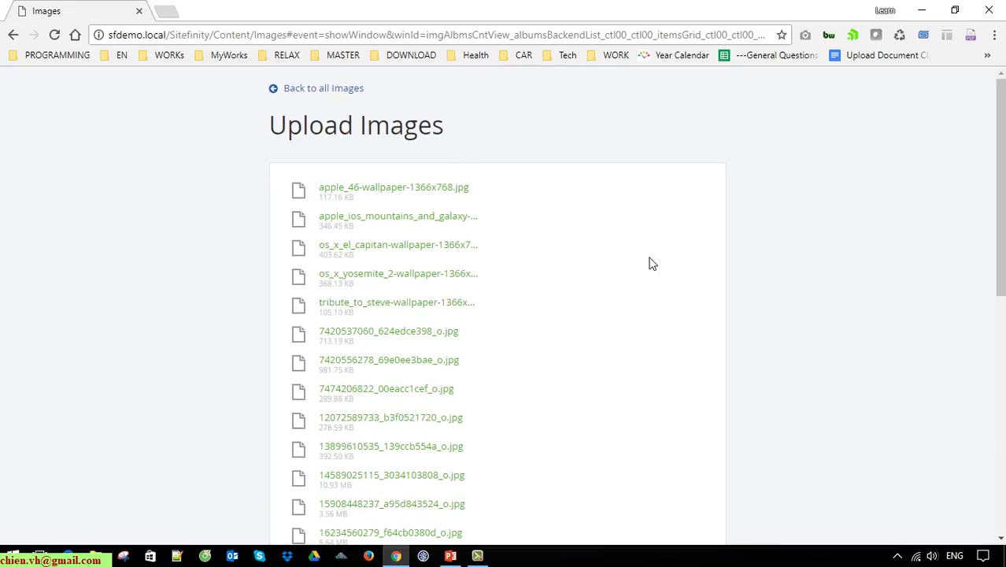
{"action": "scroll", "coordinate": [647, 268], "scroll_direction": "down", "scroll_amount": 7}
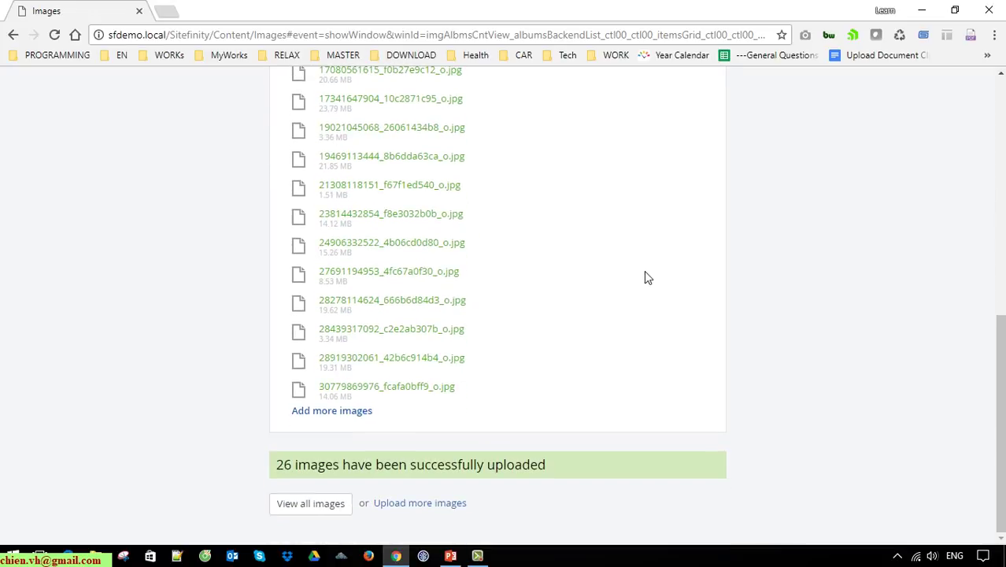
Return to the library list, open the newly created library, and scroll through its uploaded photos.
{"action": "left_click", "coordinate": [306, 508]}
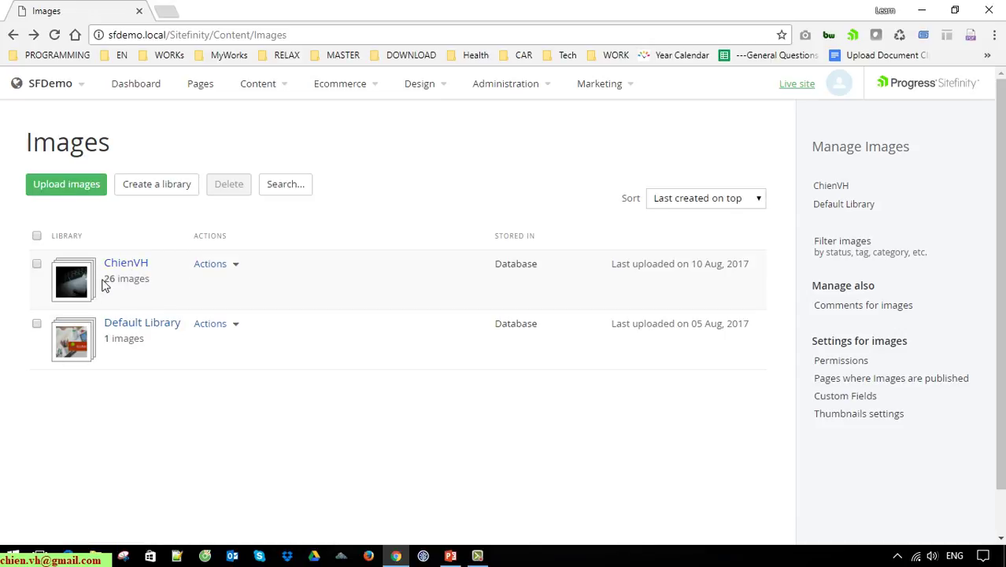
{"action": "left_click_drag", "start_coordinate": [104, 286], "coordinate": [135, 283]}
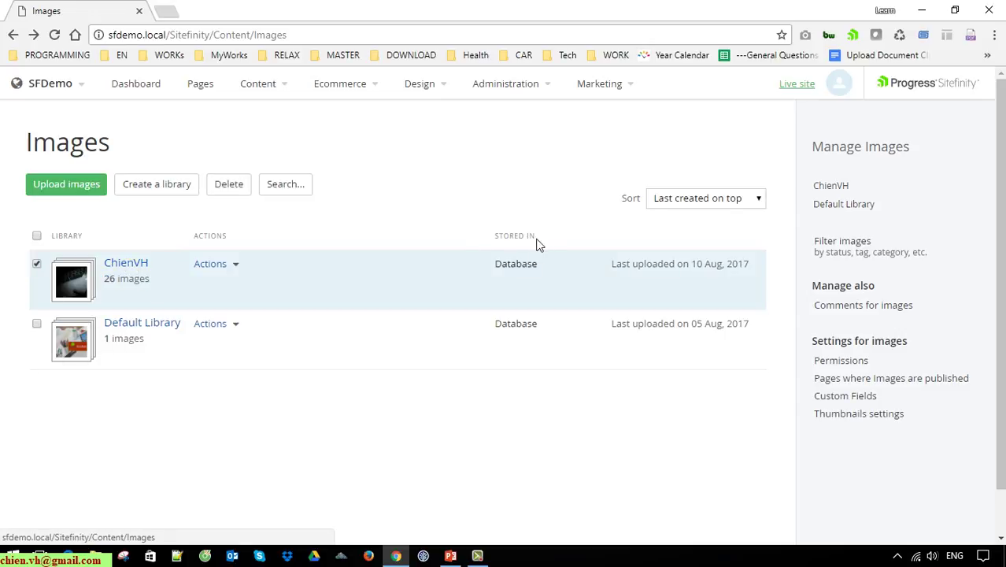
{"action": "double_click", "coordinate": [508, 270]}
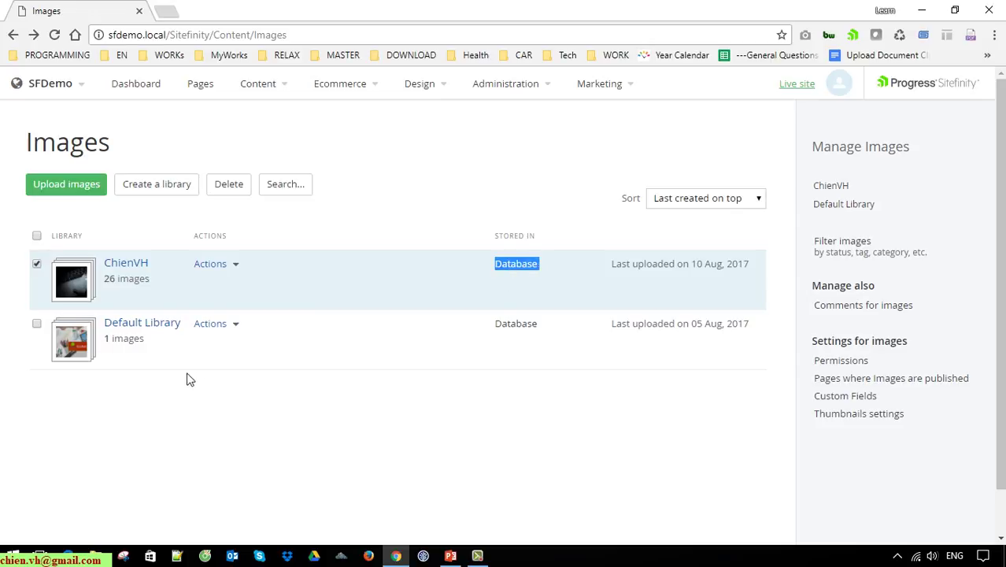
{"action": "left_click", "coordinate": [127, 266]}
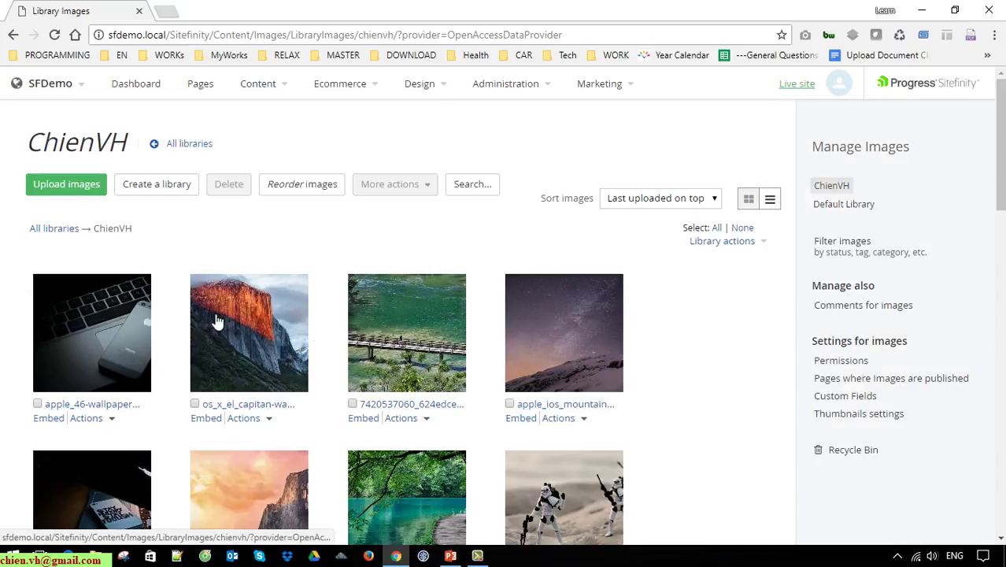
{"action": "scroll", "coordinate": [663, 385], "scroll_direction": "down", "scroll_amount": 12}
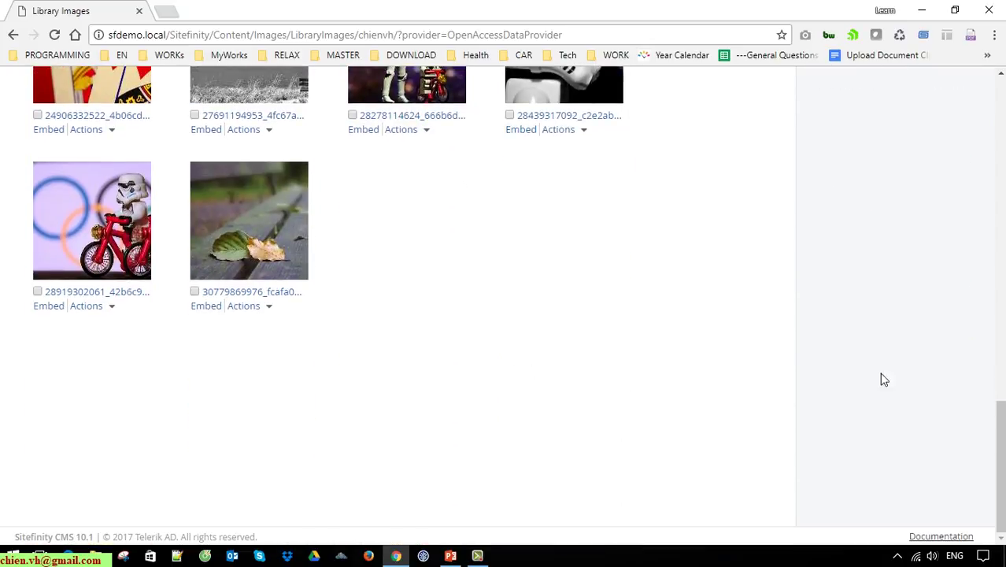
{"action": "left_click_drag", "start_coordinate": [994, 455], "coordinate": [998, 85]}
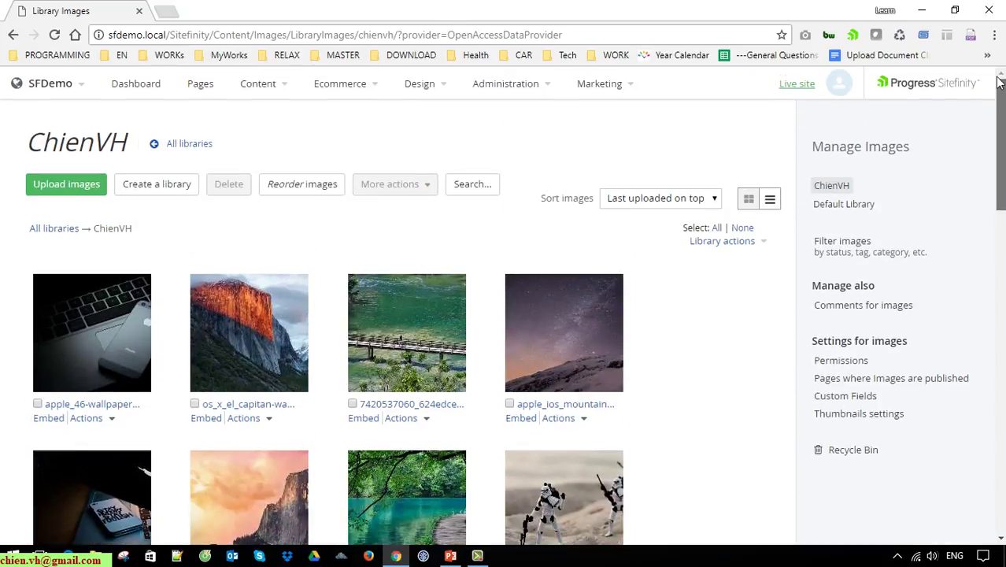
{"action": "left_click_drag", "start_coordinate": [998, 140], "coordinate": [975, 107]}
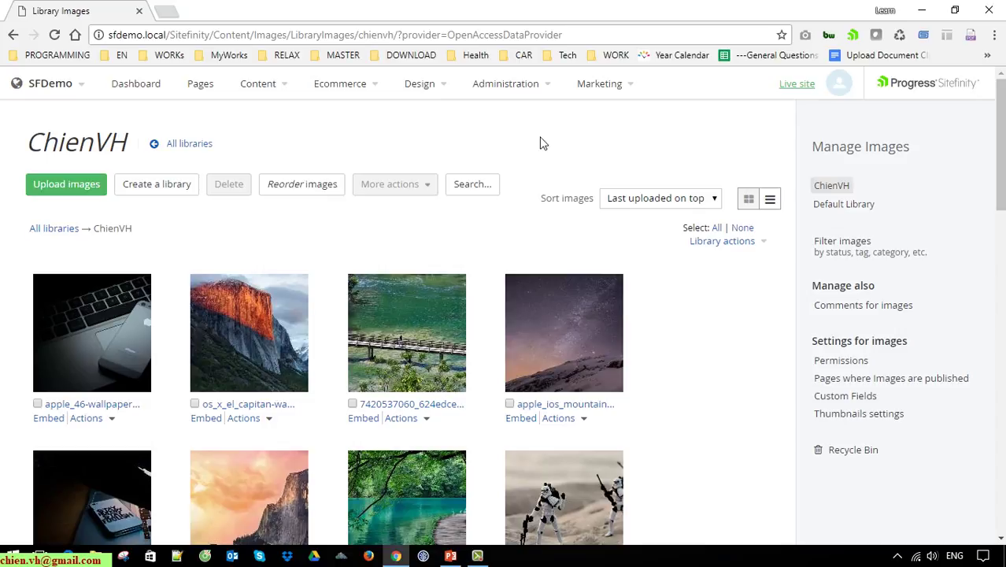
Start a new page named 'ImageLibarary' (URL /imagelibarary) and scroll to its template options.
{"action": "left_click", "coordinate": [211, 93]}
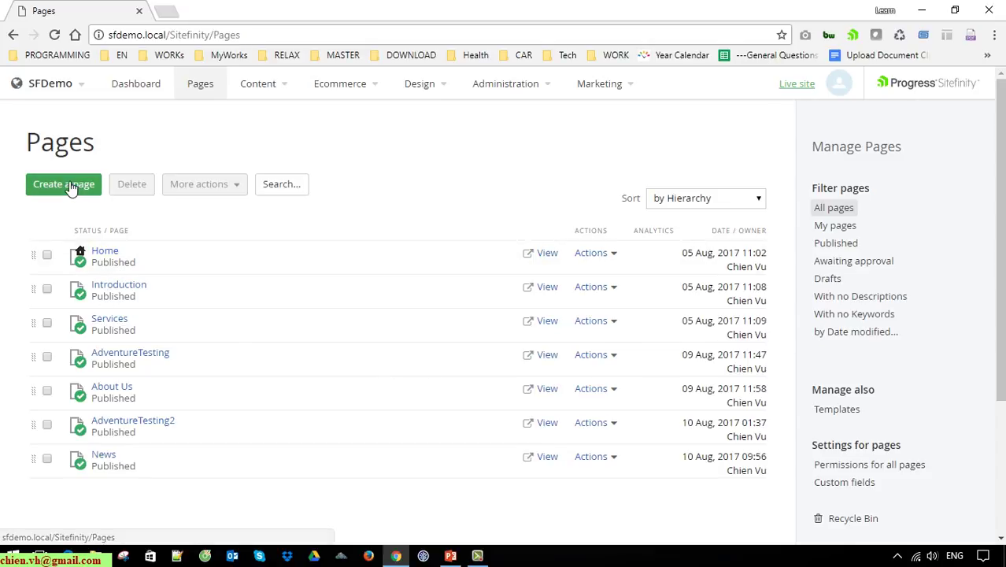
{"action": "left_click", "coordinate": [83, 186]}
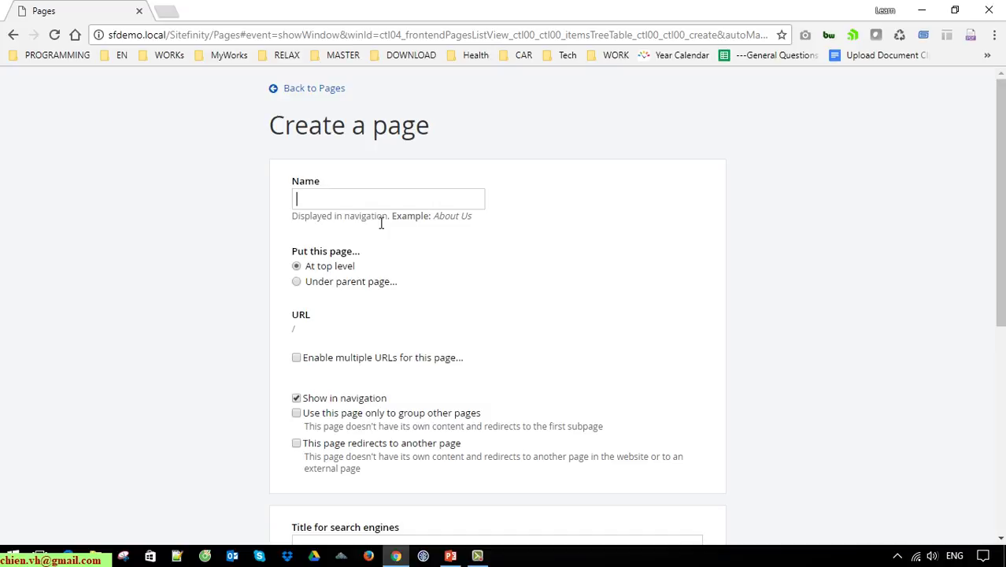
{"action": "type", "text": "Image"}
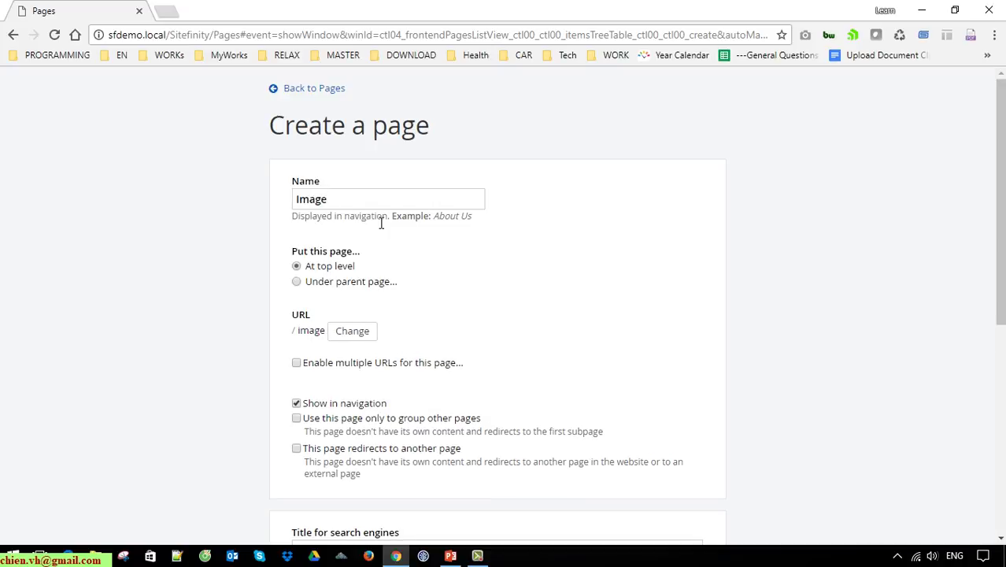
{"action": "type", "text": "Libarary"}
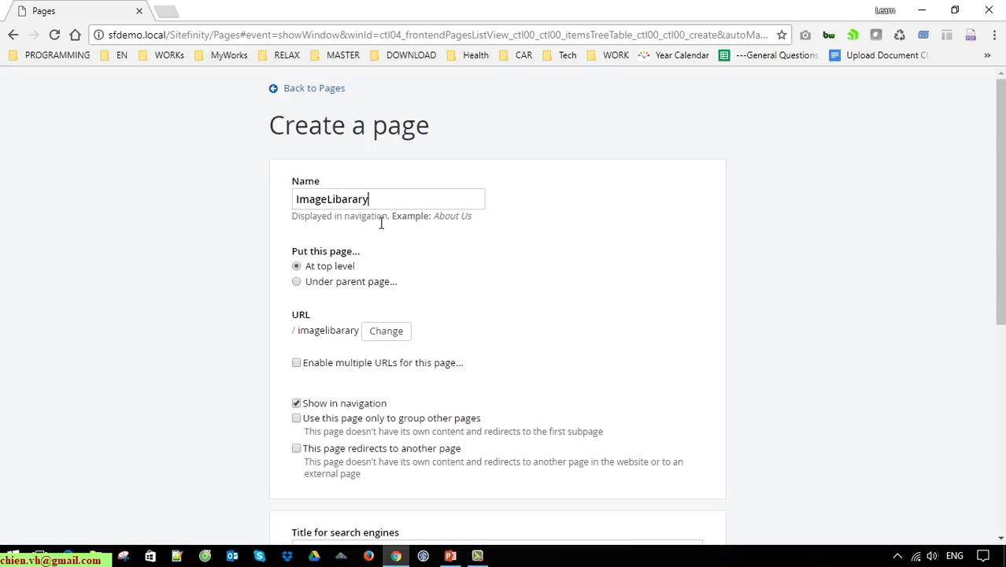
{"action": "scroll", "coordinate": [547, 310], "scroll_direction": "down", "scroll_amount": 5}
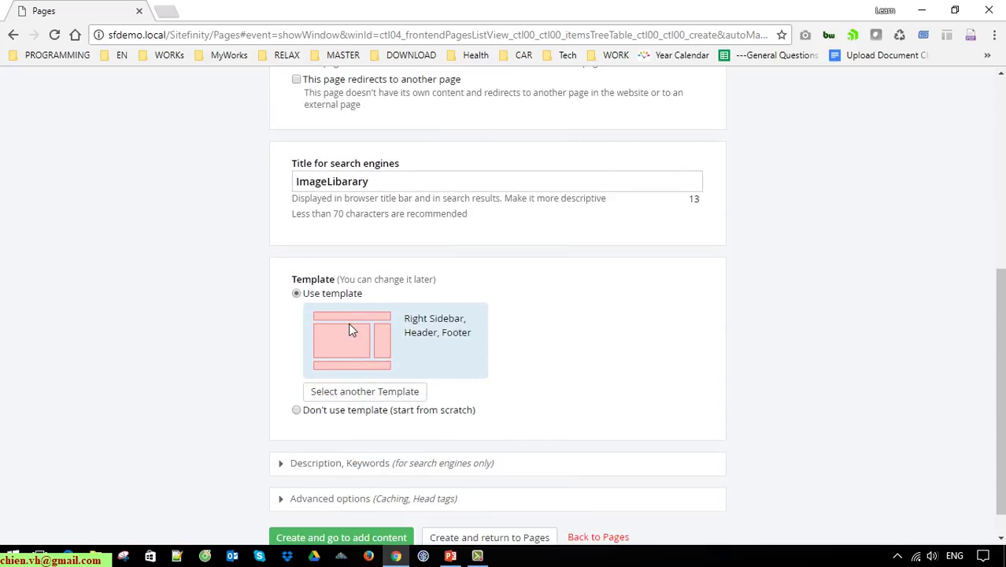
{"action": "scroll", "coordinate": [450, 389], "scroll_direction": "down", "scroll_amount": 1}
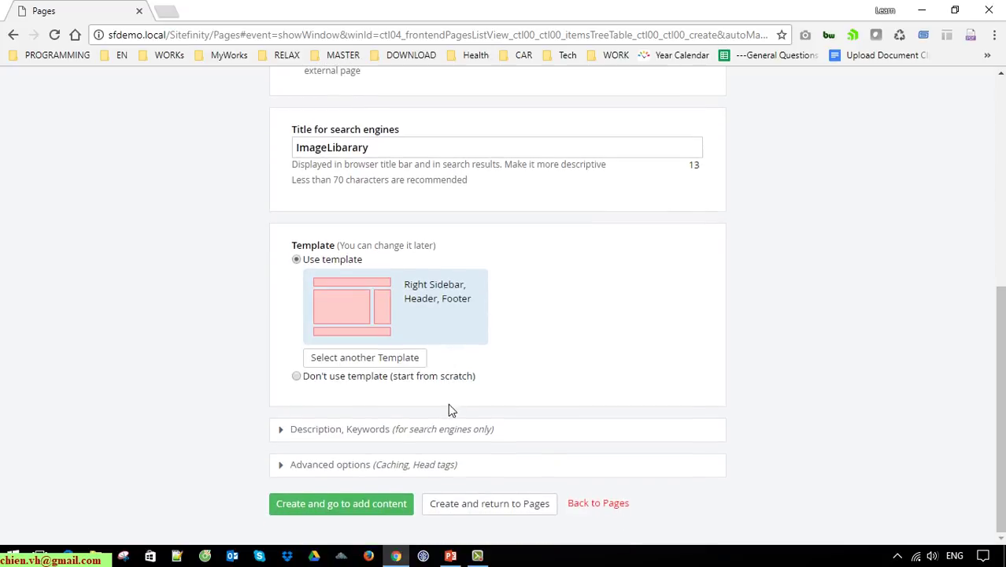
Create the page and drop an Image gallery widget into its Content placeholder.
{"action": "left_click", "coordinate": [376, 510]}
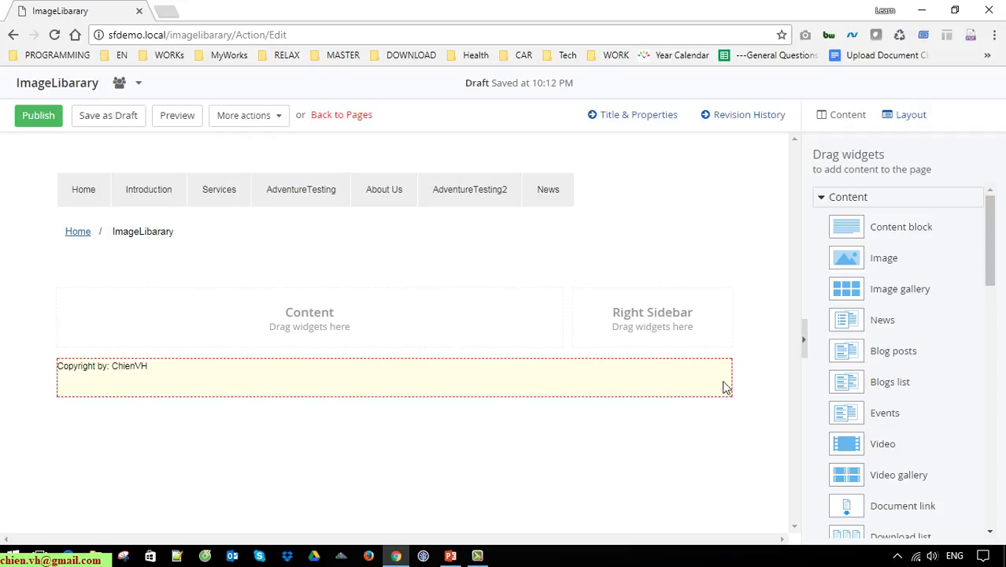
{"action": "scroll", "coordinate": [993, 244], "scroll_direction": "down", "scroll_amount": 1}
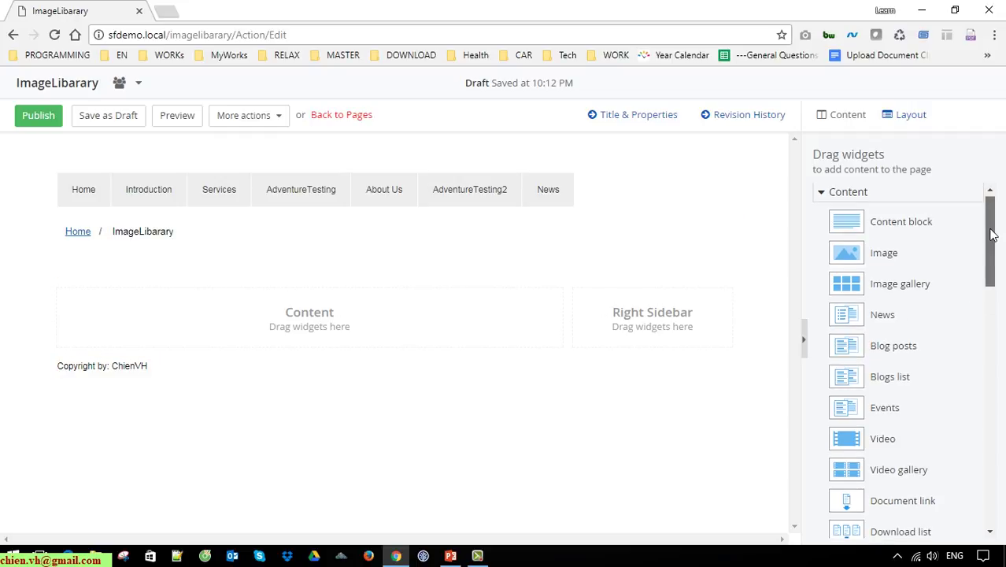
{"action": "scroll", "coordinate": [994, 236], "scroll_direction": "up", "scroll_amount": 1}
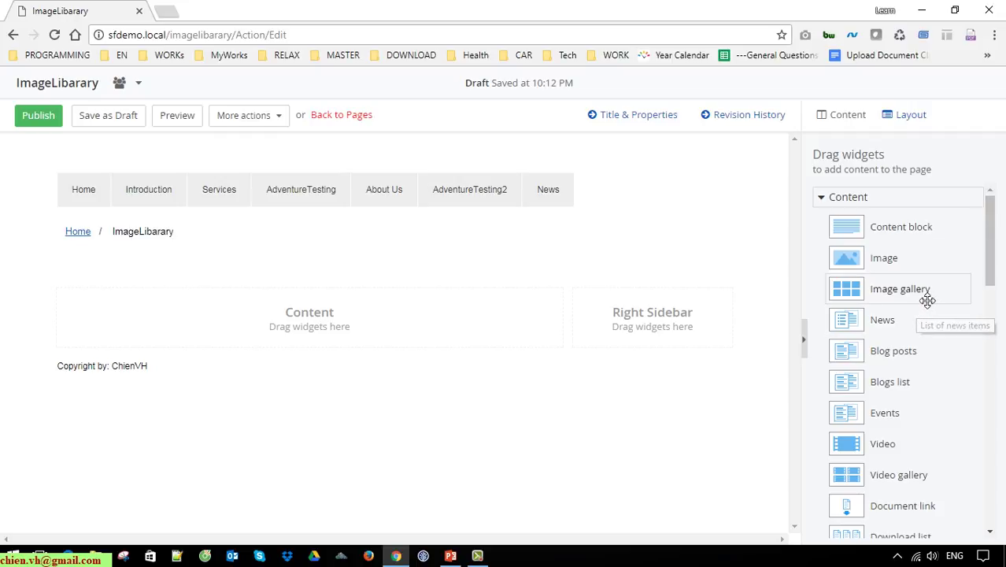
{"action": "left_click_drag", "start_coordinate": [925, 294], "coordinate": [366, 314]}
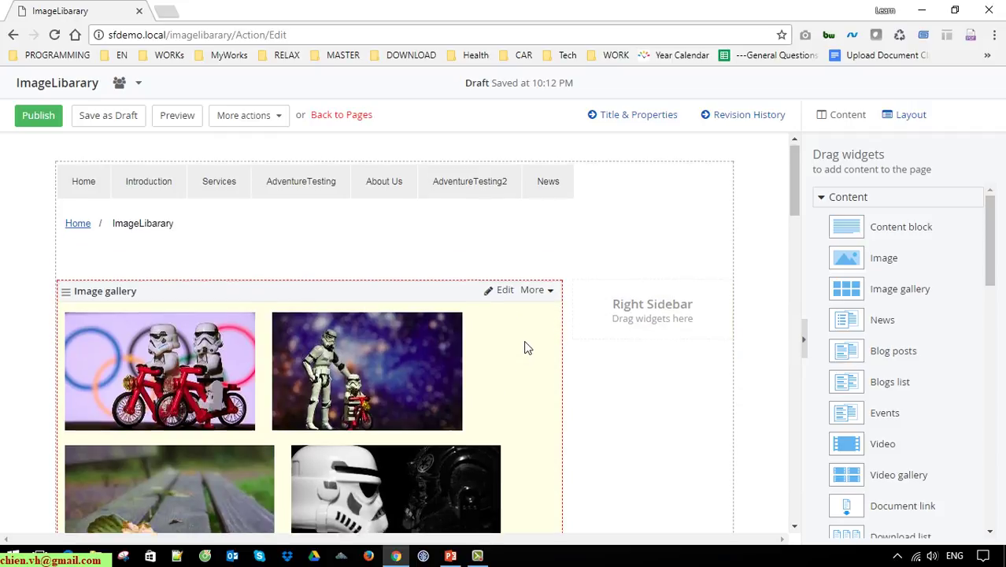
{"action": "scroll", "coordinate": [526, 347], "scroll_direction": "down", "scroll_amount": 2}
{"action": "scroll", "coordinate": [516, 315], "scroll_direction": "up", "scroll_amount": 2}
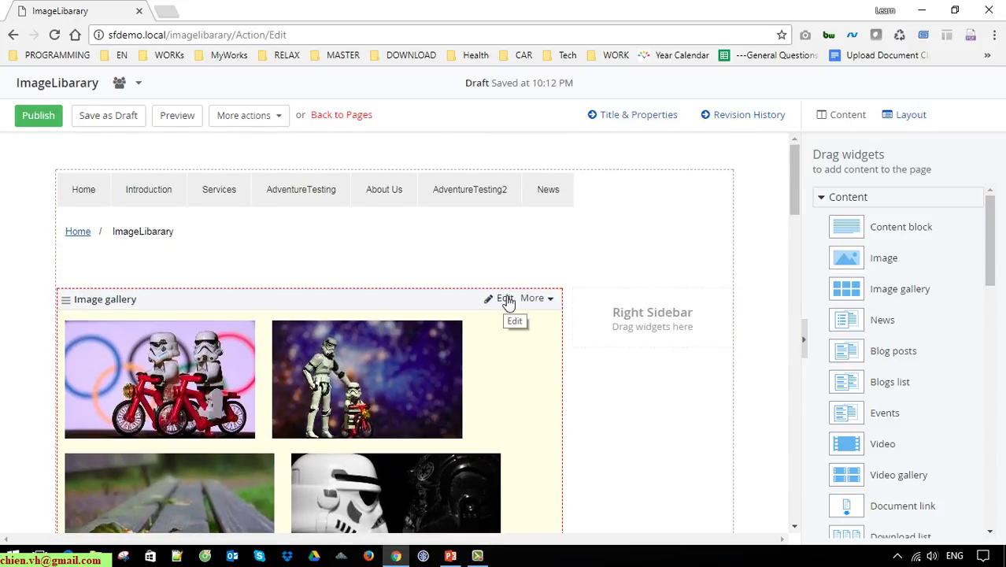
Set the Image gallery to show images from the selected new library only.
{"action": "left_click", "coordinate": [504, 298]}
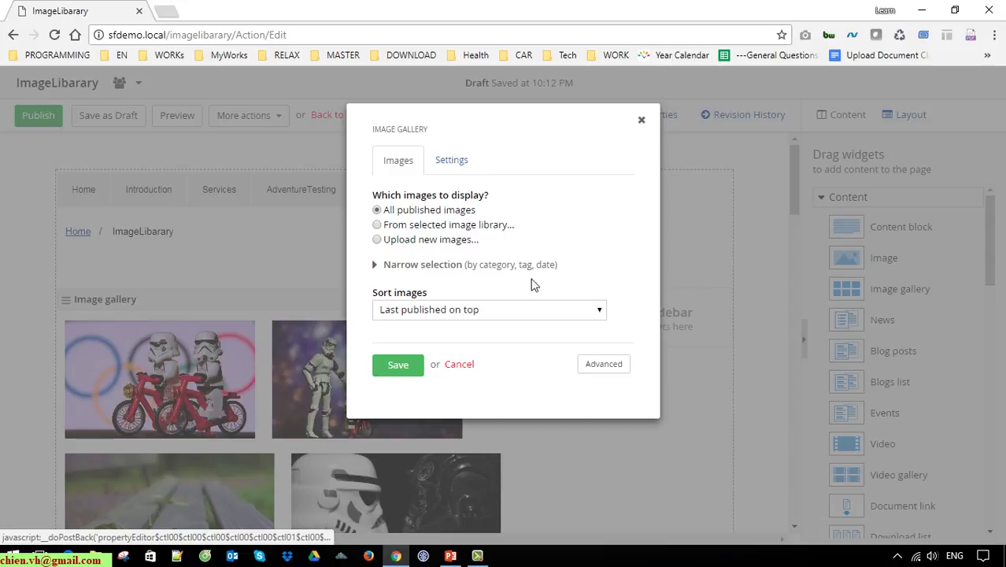
{"action": "left_click", "coordinate": [433, 228]}
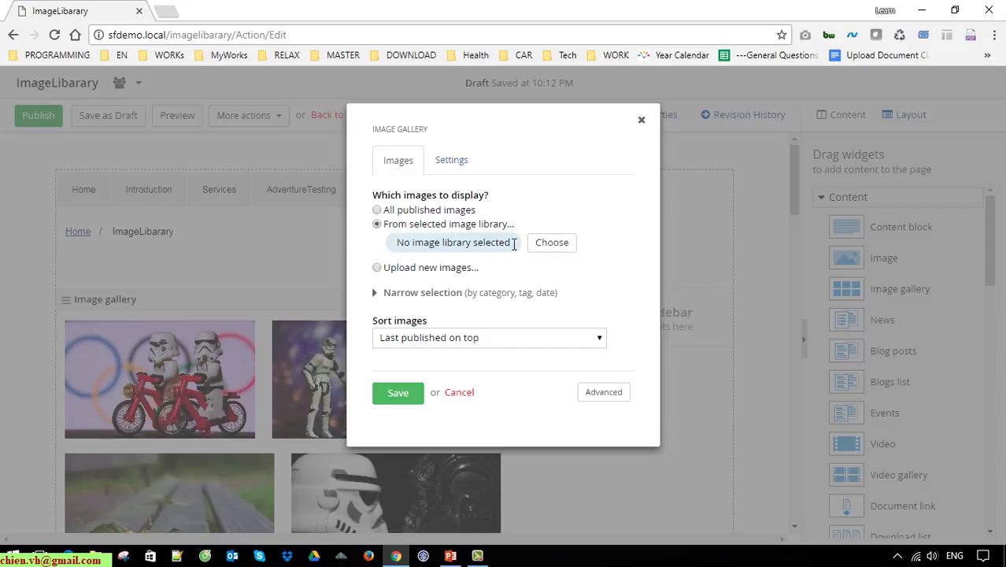
{"action": "left_click", "coordinate": [556, 247]}
{"action": "left_click", "coordinate": [414, 214]}
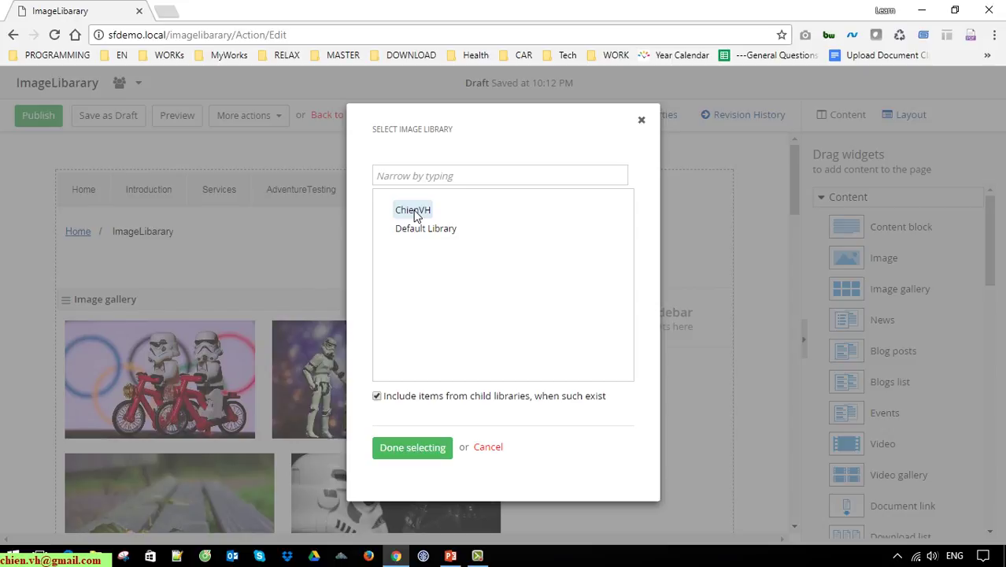
{"action": "left_click", "coordinate": [425, 455]}
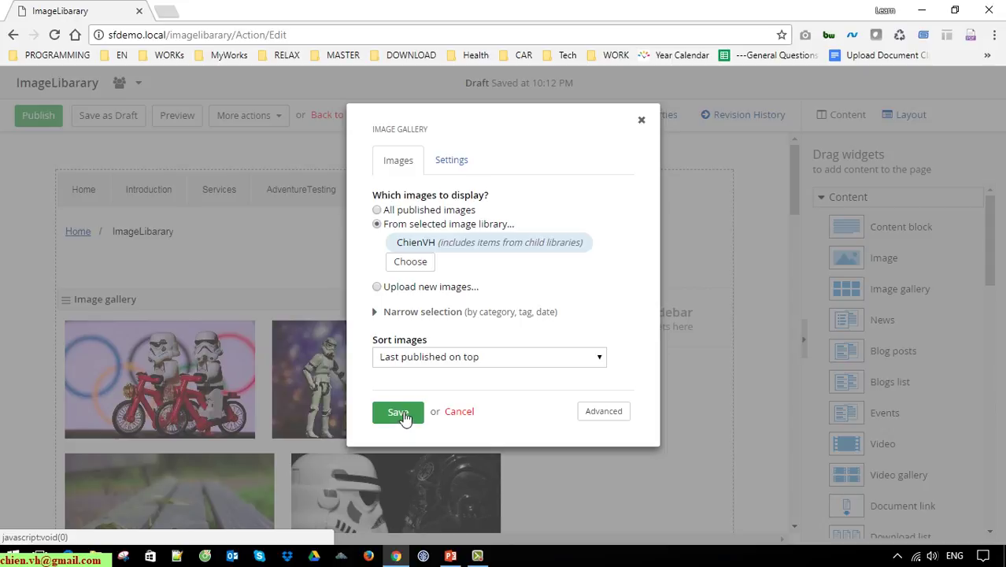
Keep the sort order as Last published on top and save the gallery settings.
{"action": "left_click_drag", "start_coordinate": [381, 343], "coordinate": [434, 340]}
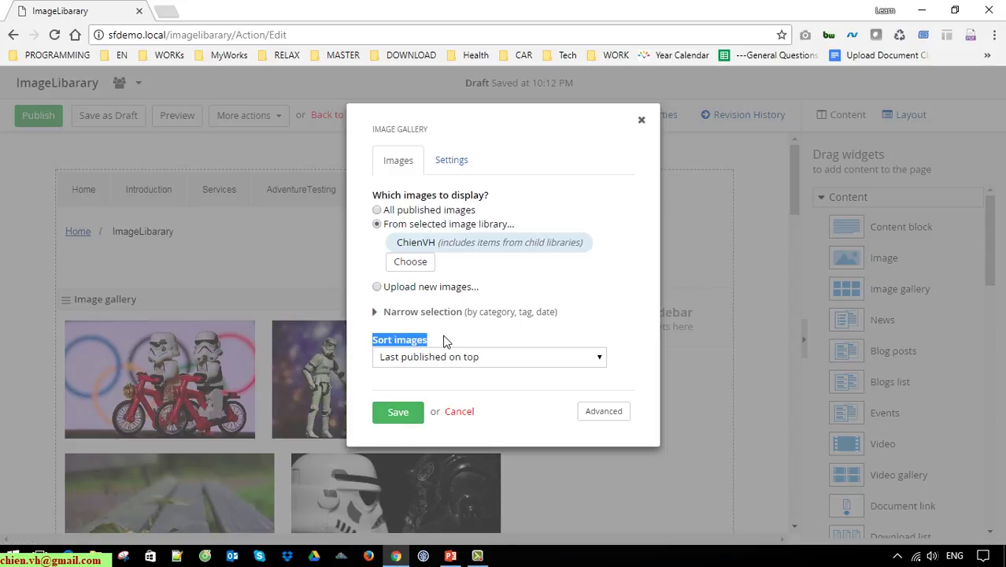
{"action": "left_click", "coordinate": [459, 341]}
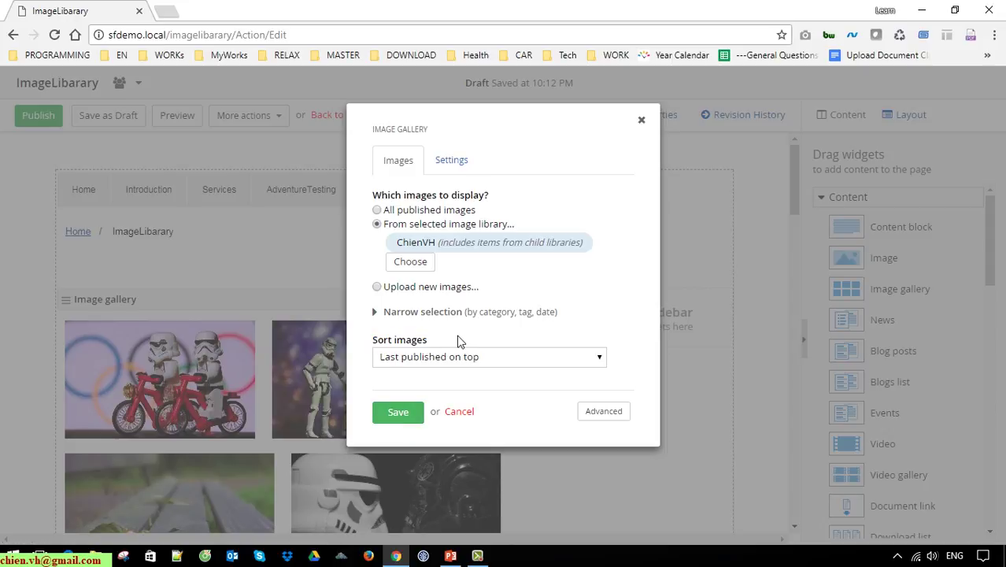
{"action": "left_click", "coordinate": [420, 356]}
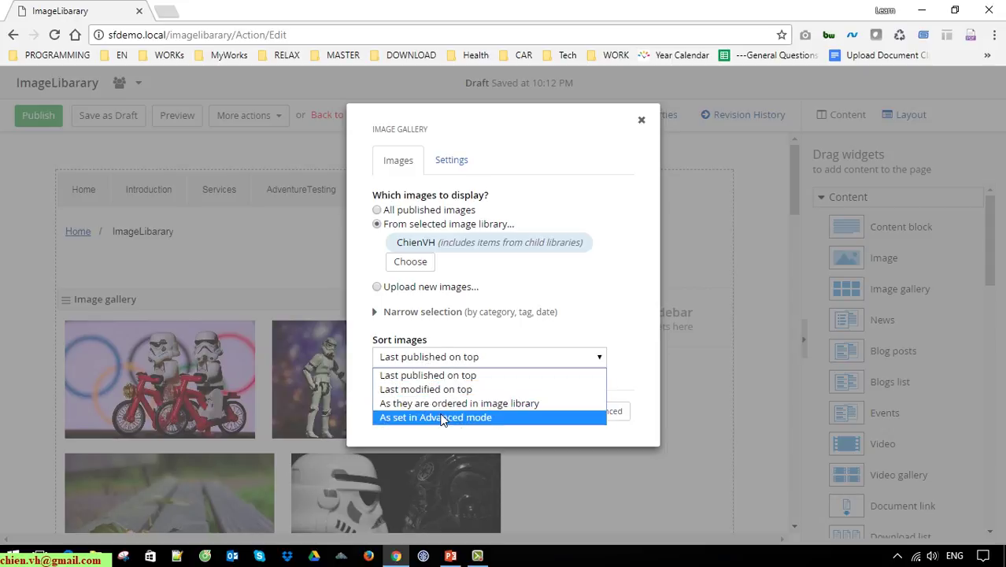
{"action": "left_click", "coordinate": [463, 377]}
{"action": "left_click", "coordinate": [409, 421]}
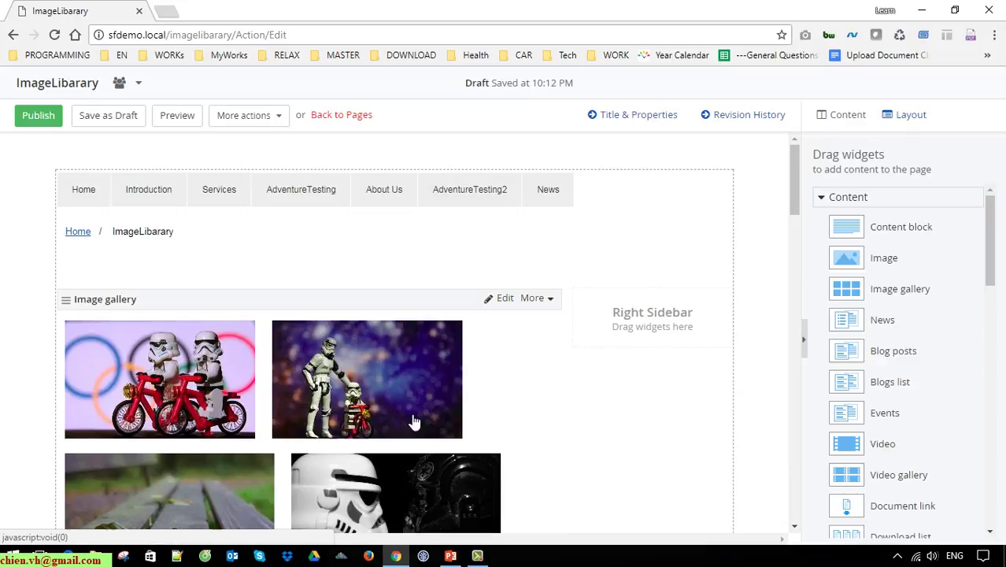
{"action": "left_click", "coordinate": [39, 115]}
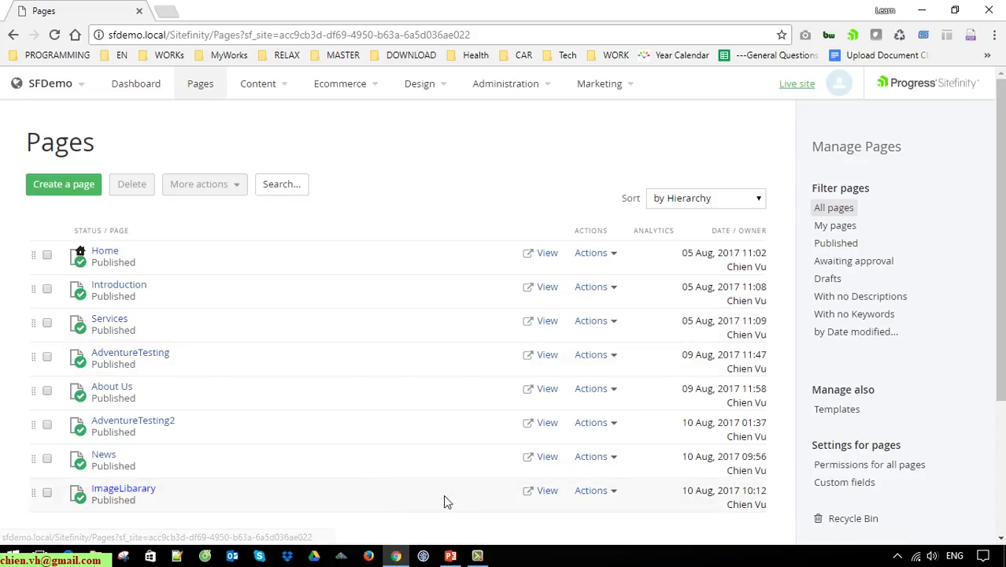
{"action": "left_click", "coordinate": [549, 491]}
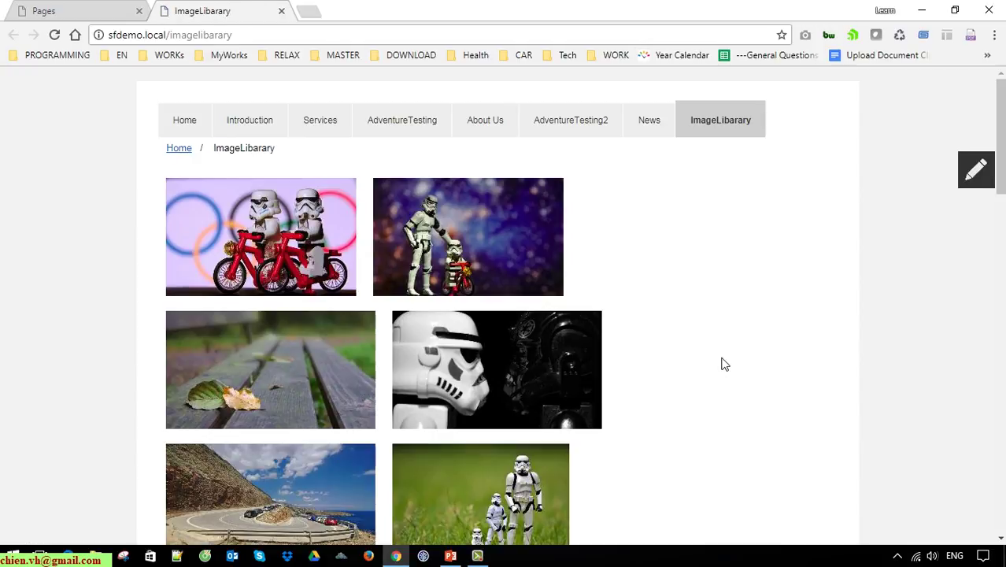
{"action": "scroll", "coordinate": [729, 374], "scroll_direction": "down", "scroll_amount": 20}
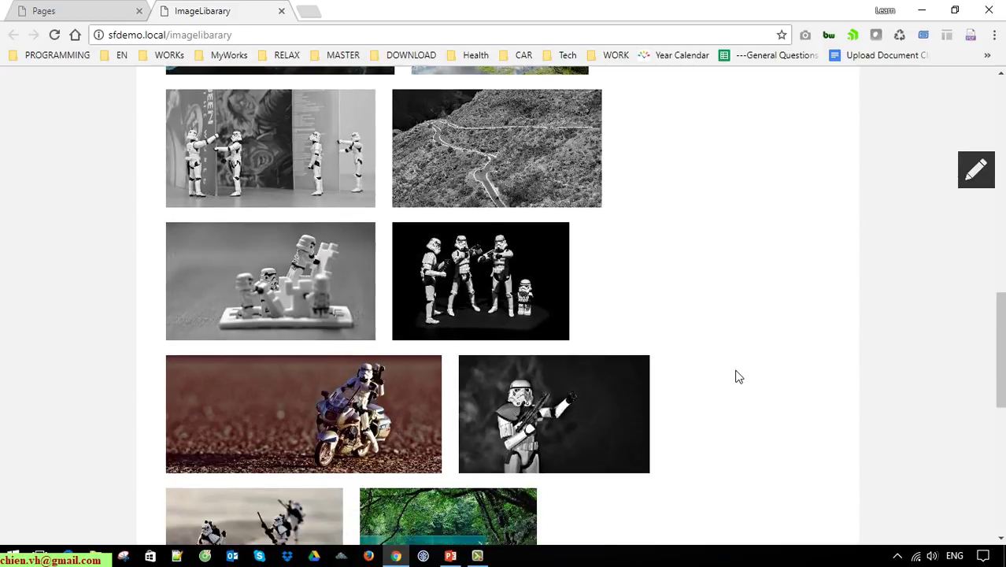
{"action": "scroll", "coordinate": [747, 382], "scroll_direction": "up", "scroll_amount": 20}
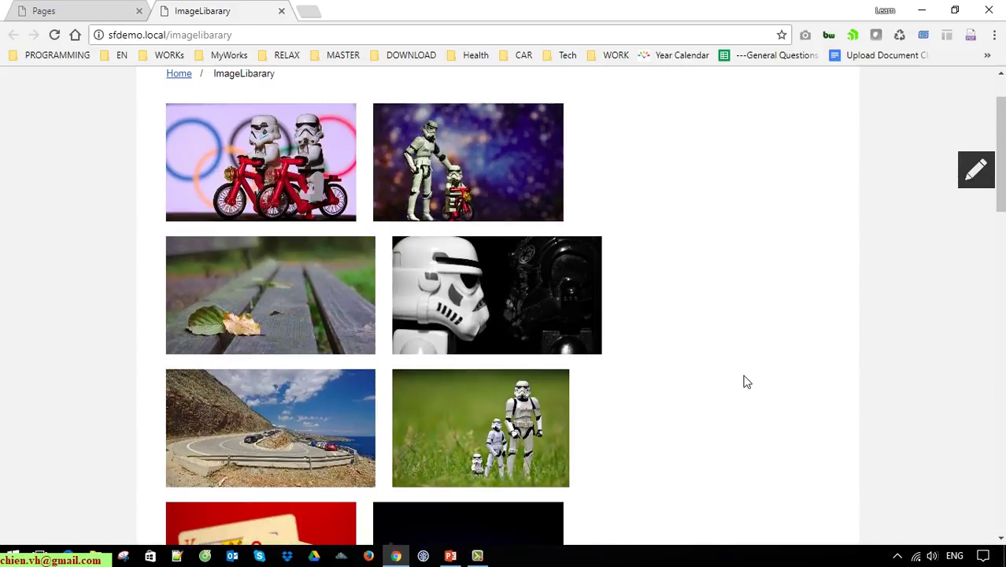
{"action": "scroll", "coordinate": [747, 382], "scroll_direction": "up", "scroll_amount": 1}
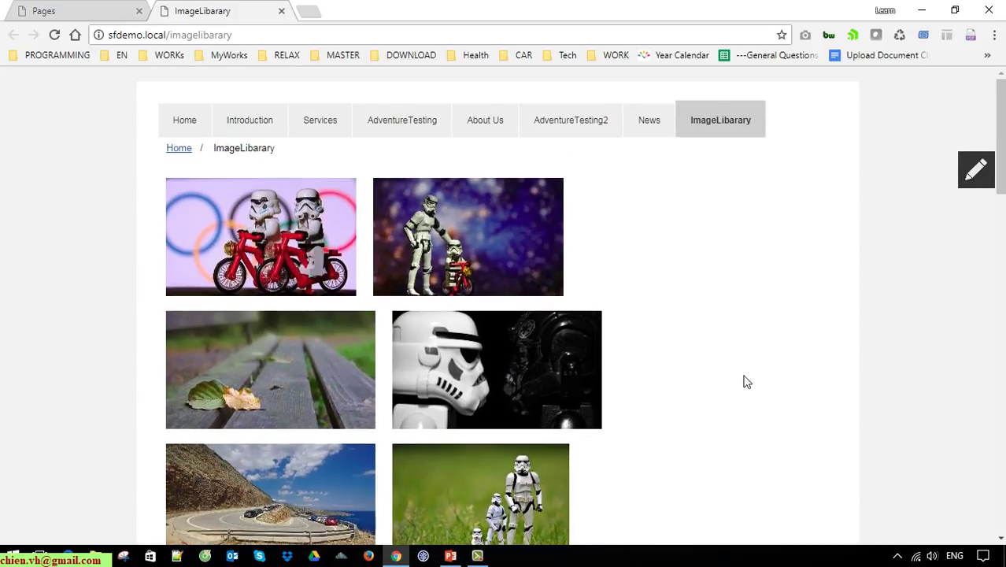
{"action": "left_click", "coordinate": [266, 254]}
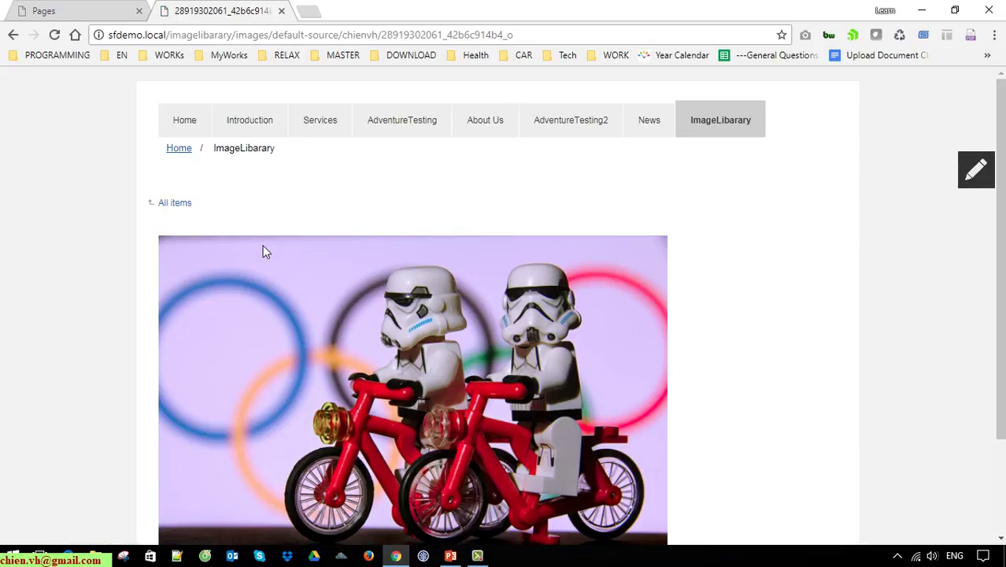
{"action": "scroll", "coordinate": [373, 378], "scroll_direction": "down", "scroll_amount": 3}
{"action": "scroll", "coordinate": [374, 375], "scroll_direction": "up", "scroll_amount": 3}
{"action": "scroll", "coordinate": [375, 373], "scroll_direction": "down", "scroll_amount": 3}
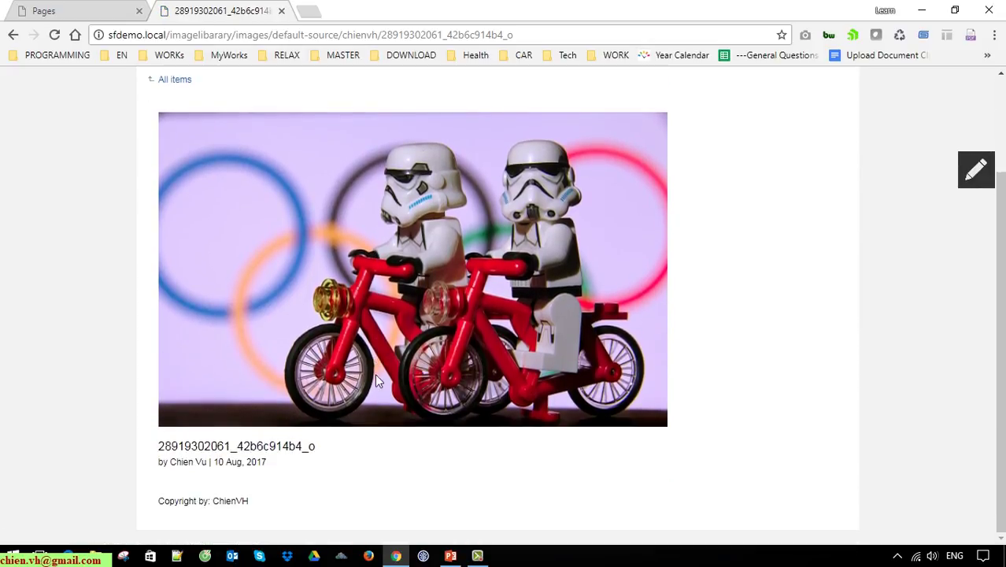
{"action": "scroll", "coordinate": [374, 378], "scroll_direction": "up", "scroll_amount": 3}
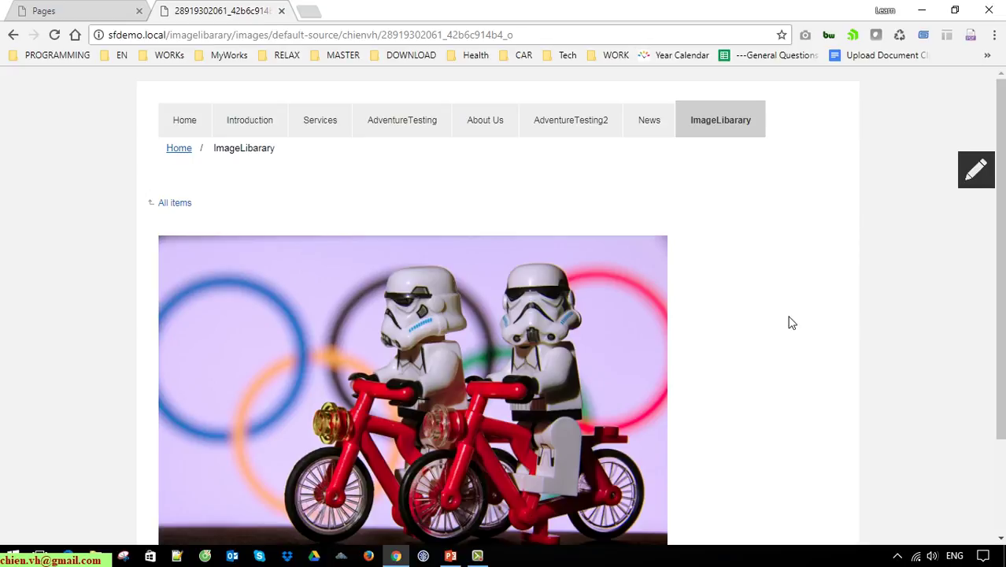
{"action": "scroll", "coordinate": [754, 331], "scroll_direction": "down", "scroll_amount": 3}
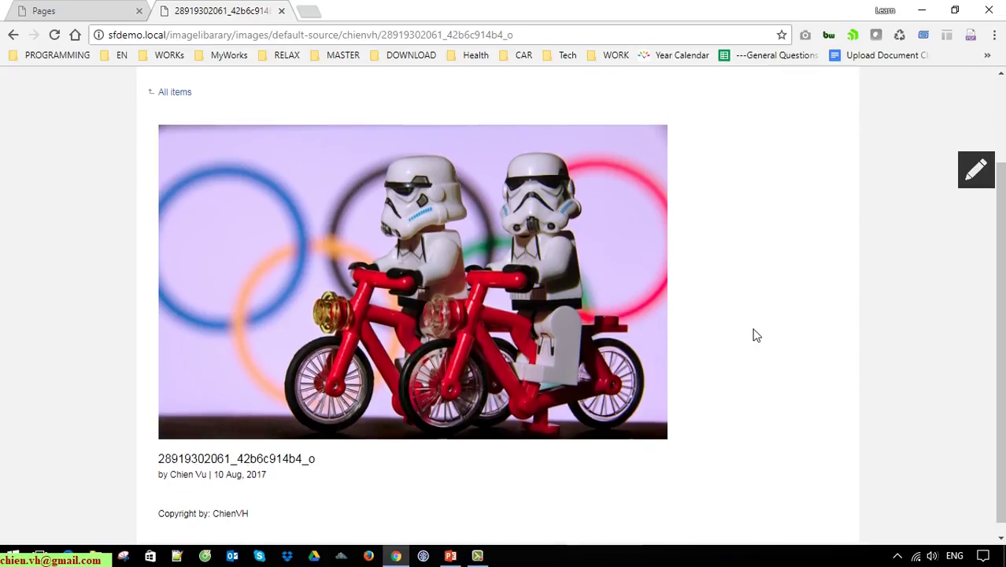
{"action": "scroll", "coordinate": [760, 328], "scroll_direction": "up", "scroll_amount": 3}
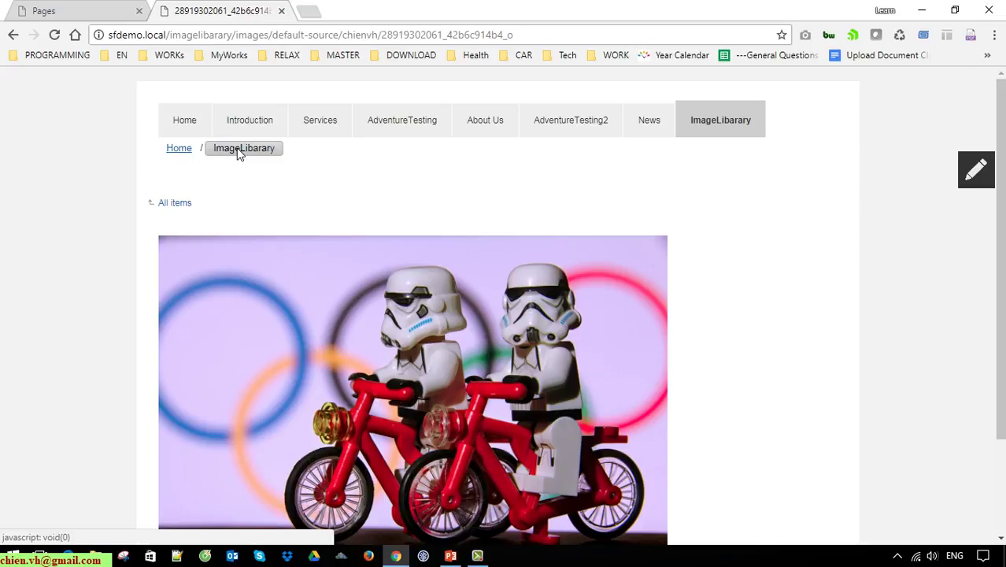
{"action": "left_click", "coordinate": [175, 205]}
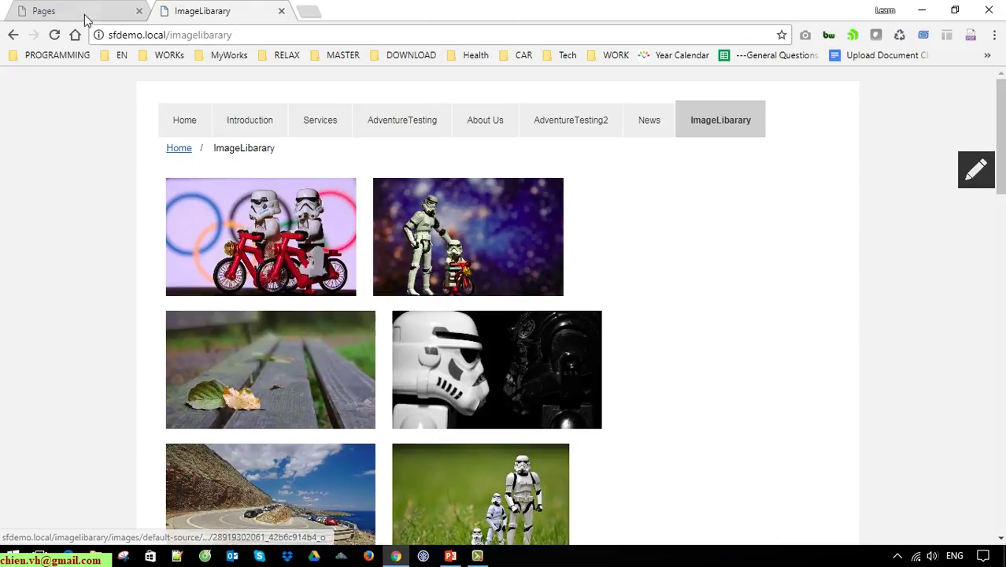
Reopen the ImageLibarary page and switch its gallery type to Thumbnails + Overlay (lightbox).
{"action": "left_click", "coordinate": [88, 8]}
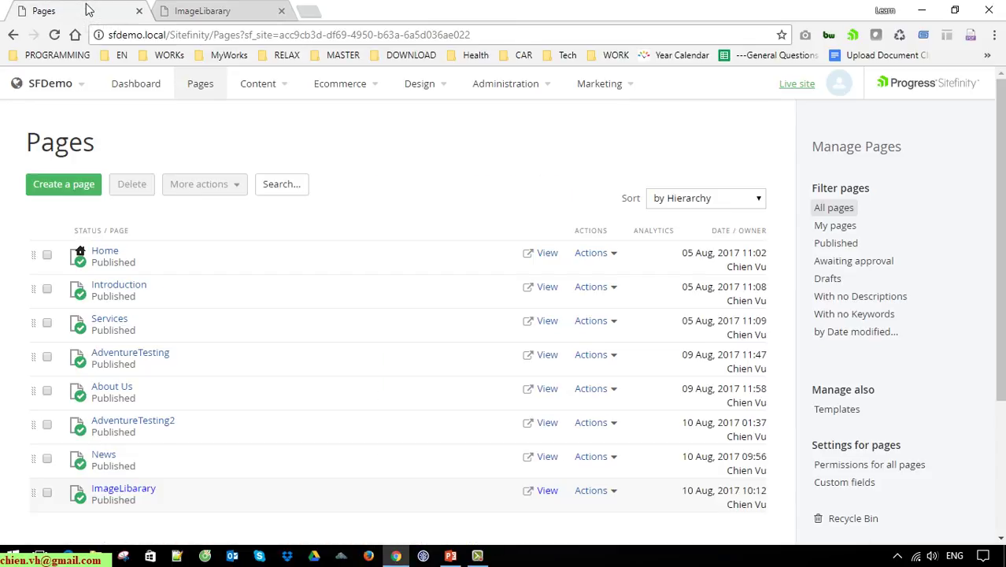
{"action": "left_click", "coordinate": [134, 490]}
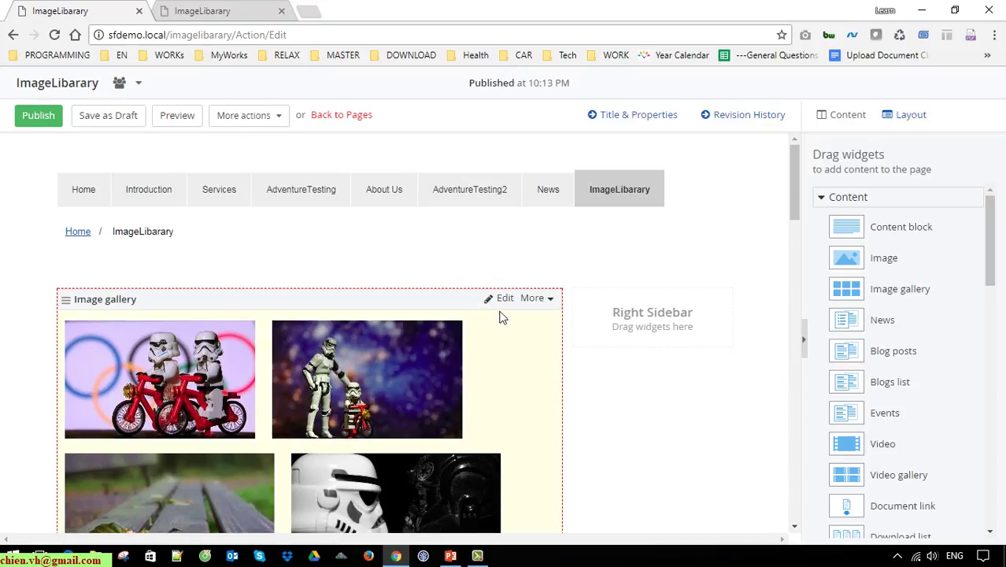
{"action": "left_click", "coordinate": [505, 303]}
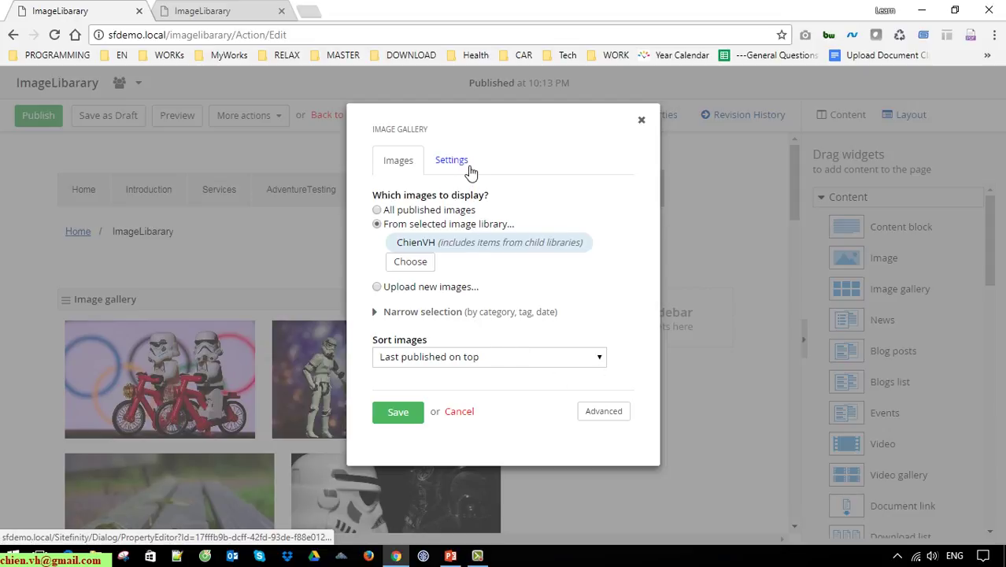
{"action": "left_click", "coordinate": [400, 312]}
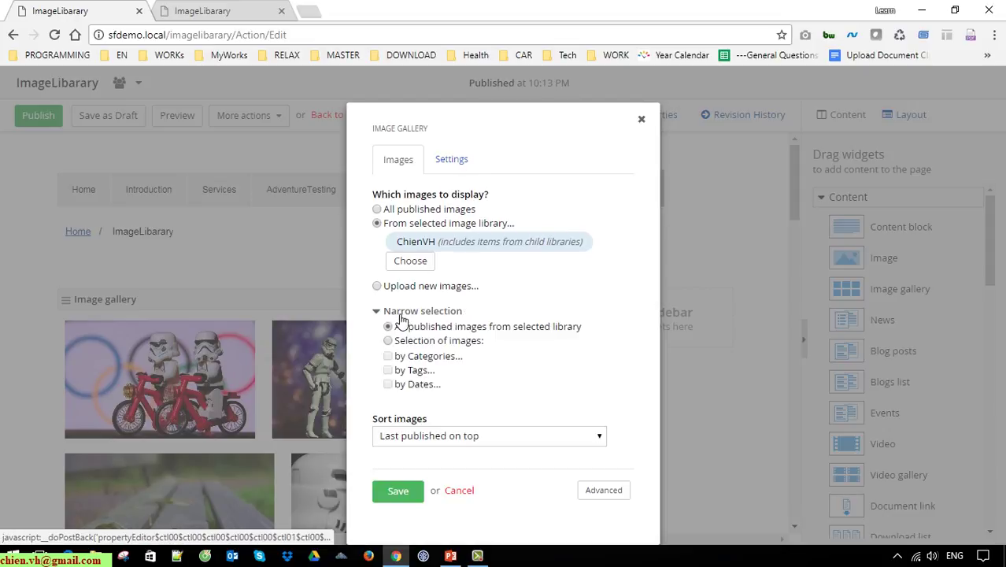
{"action": "left_click", "coordinate": [394, 311]}
{"action": "left_click", "coordinate": [451, 161]}
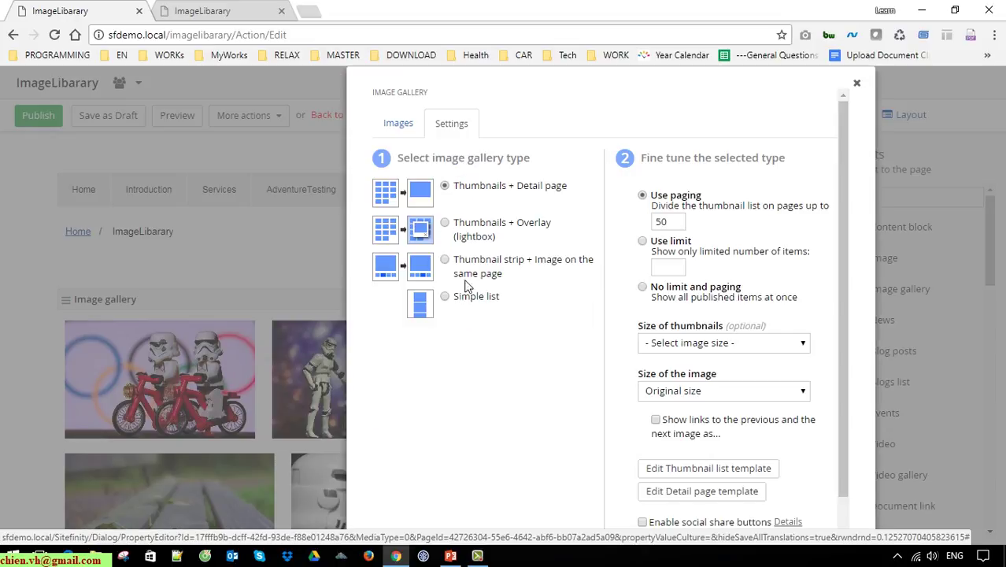
{"action": "left_click", "coordinate": [444, 187]}
{"action": "left_click", "coordinate": [445, 225]}
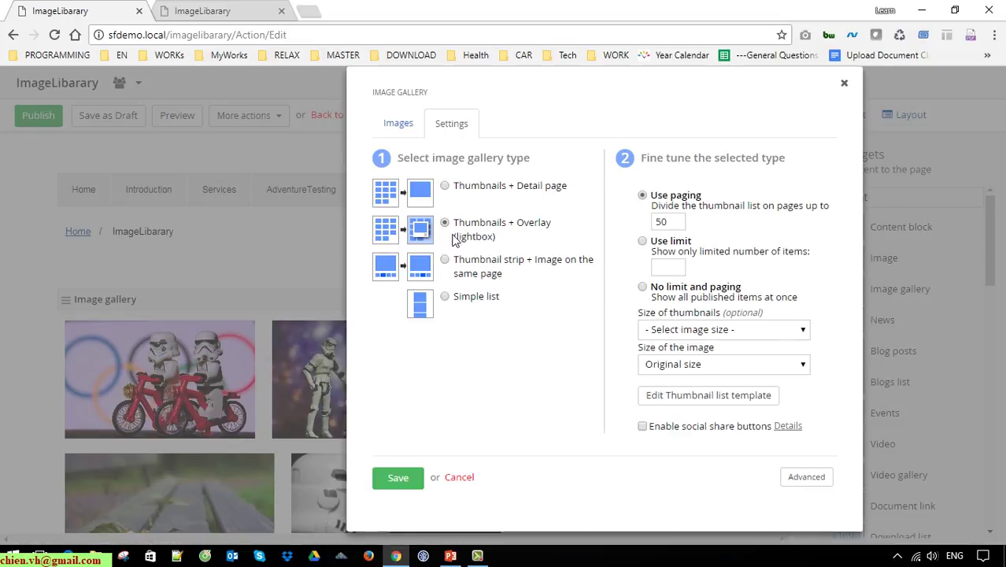
{"action": "left_click", "coordinate": [402, 483]}
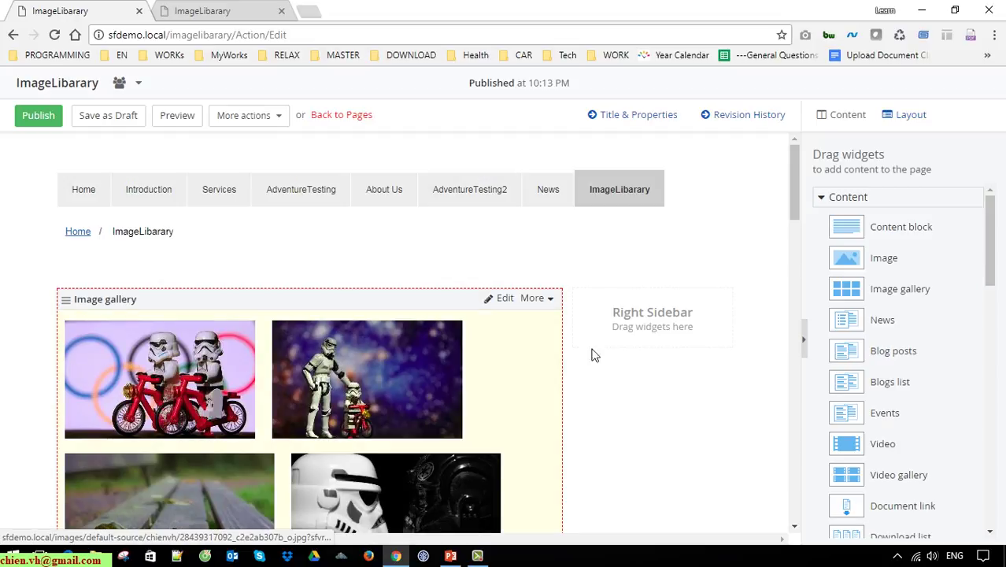
Publish the page with the updated gallery and close the leftover live Image Library tab.
{"action": "left_click", "coordinate": [39, 118]}
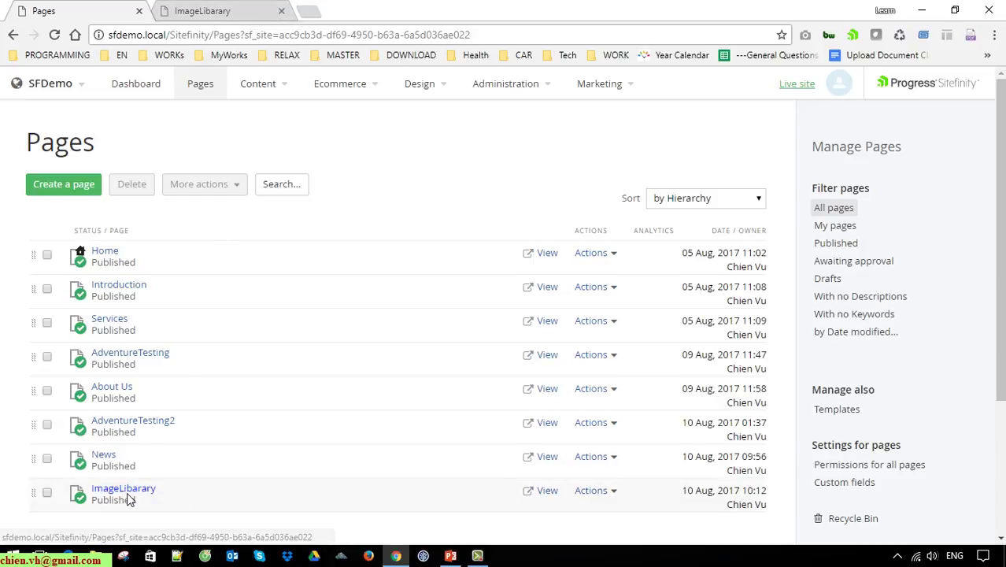
{"action": "middle_click", "coordinate": [237, 9]}
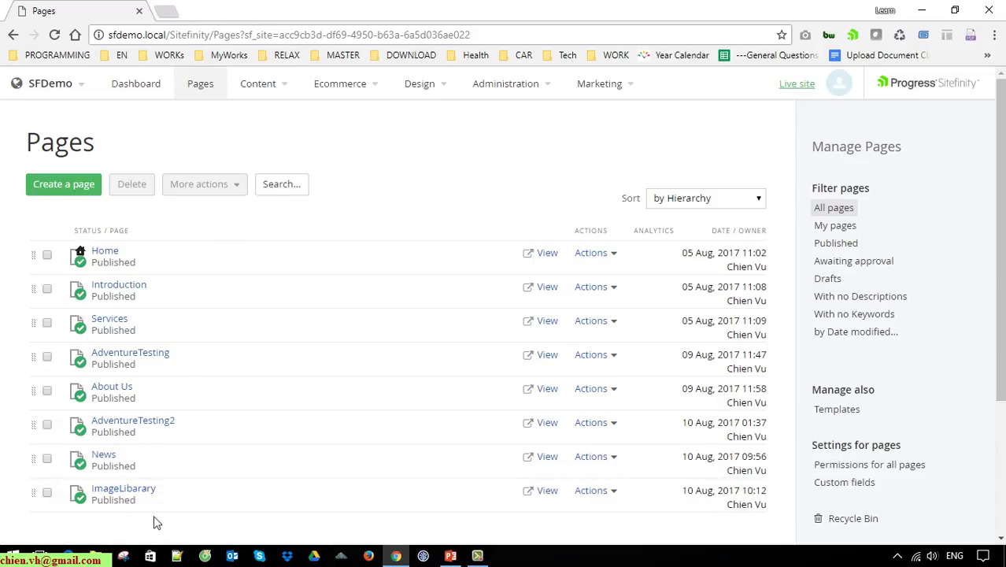
In the page's Title & Properties, correct the misspelled Name 'ImageLibarary' to 'Image Library'.
{"action": "left_click", "coordinate": [613, 493]}
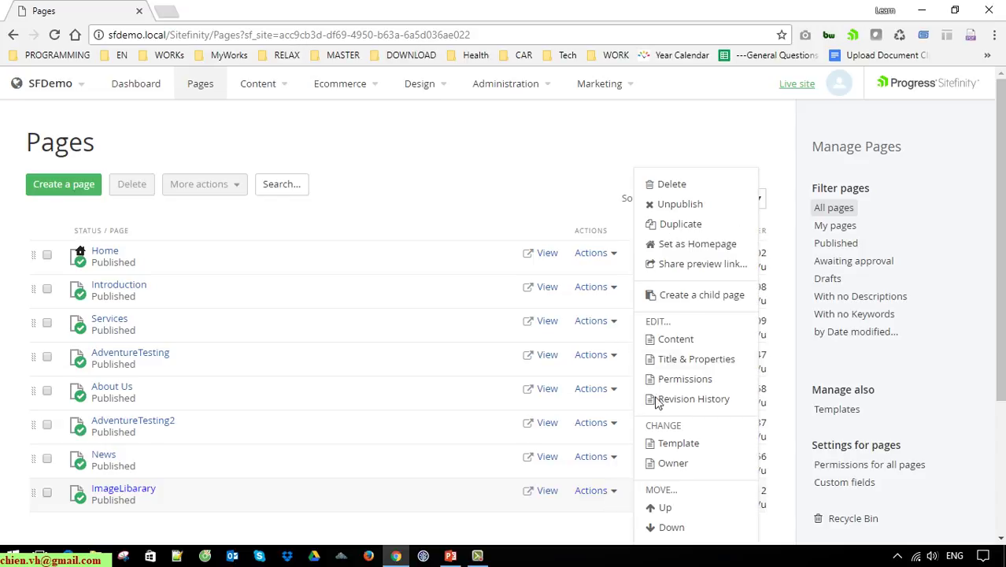
{"action": "left_click", "coordinate": [699, 364]}
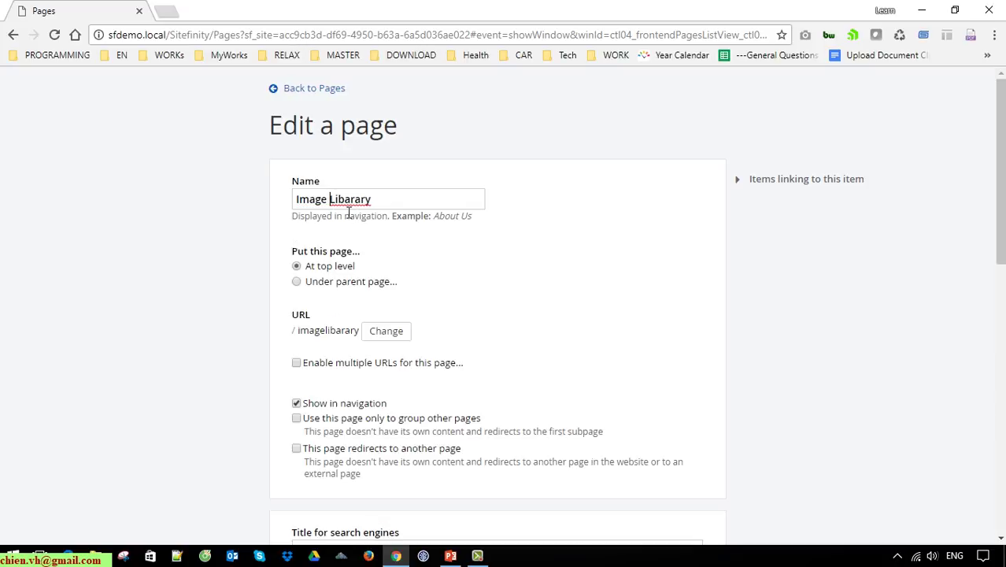
{"action": "right_click", "coordinate": [355, 203]}
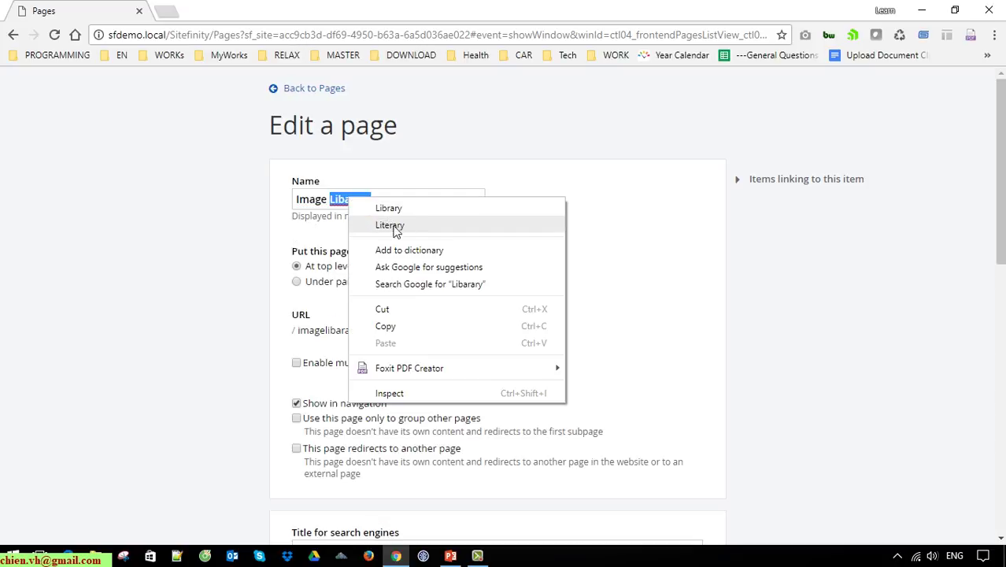
{"action": "left_click", "coordinate": [362, 209]}
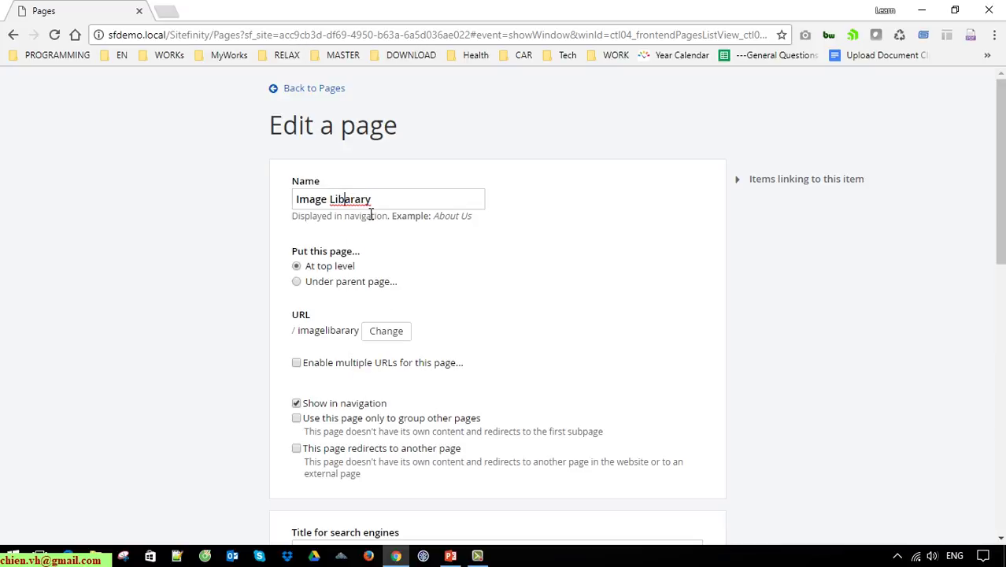
{"action": "type", "text": "r"}
{"action": "scroll", "coordinate": [536, 315], "scroll_direction": "down", "scroll_amount": 5}
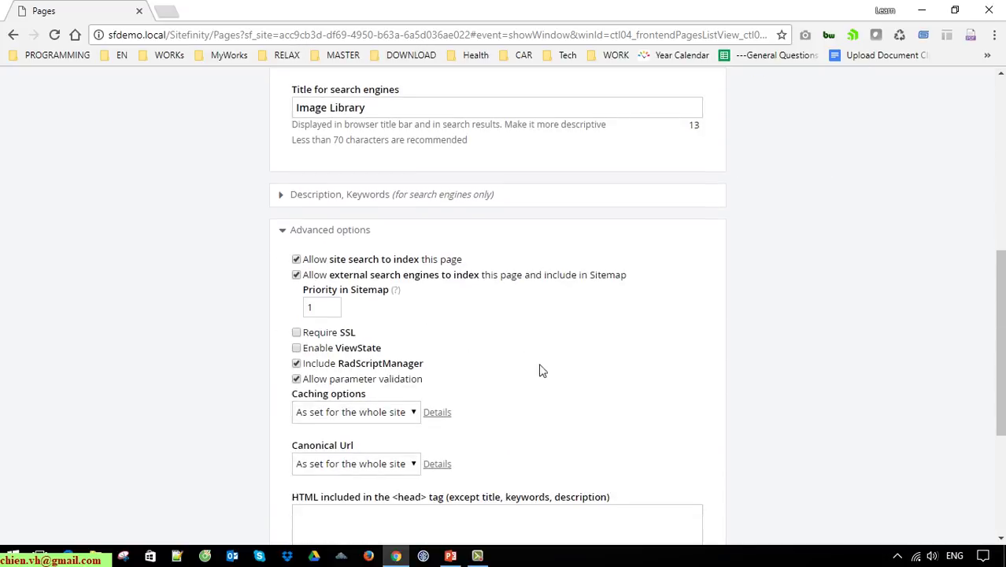
{"action": "scroll", "coordinate": [540, 370], "scroll_direction": "up", "scroll_amount": 3}
{"action": "scroll", "coordinate": [321, 287], "scroll_direction": "up", "scroll_amount": 3}
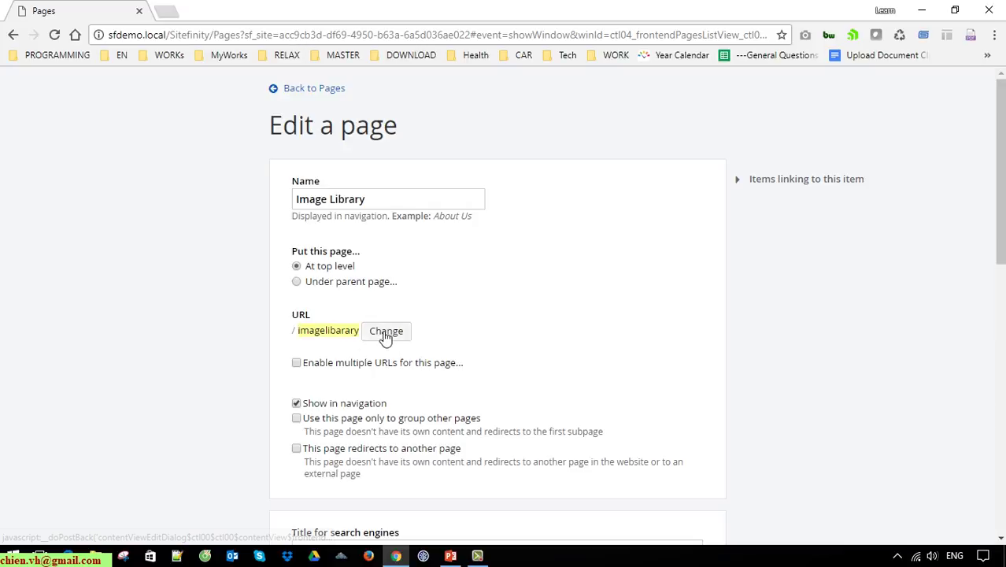
Change the page URL to 'imagelibrary' and save the properties.
{"action": "left_click", "coordinate": [386, 334]}
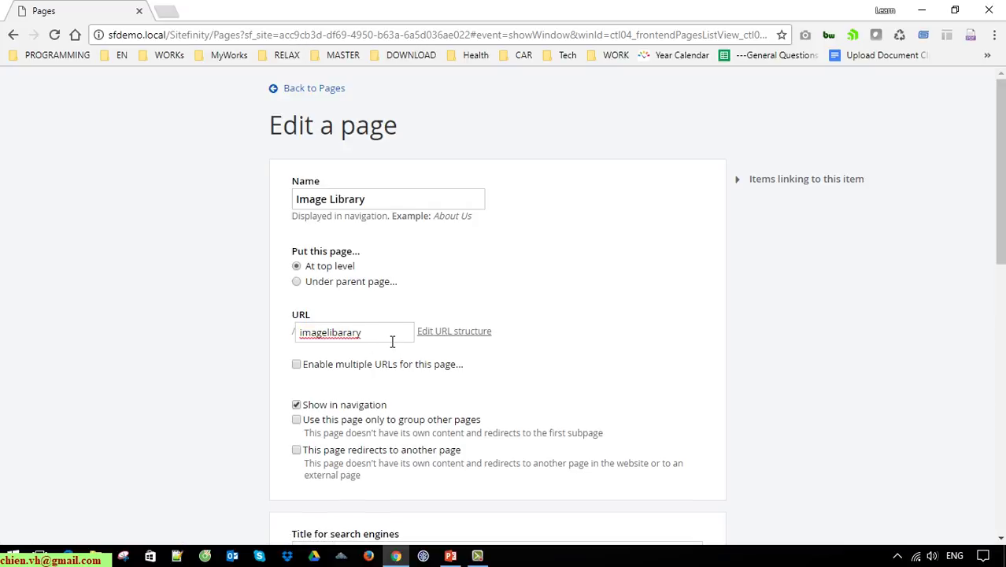
{"action": "key", "text": "BackSpace"}
{"action": "key", "text": "BackSpace"}
{"action": "left_click", "coordinate": [680, 360]}
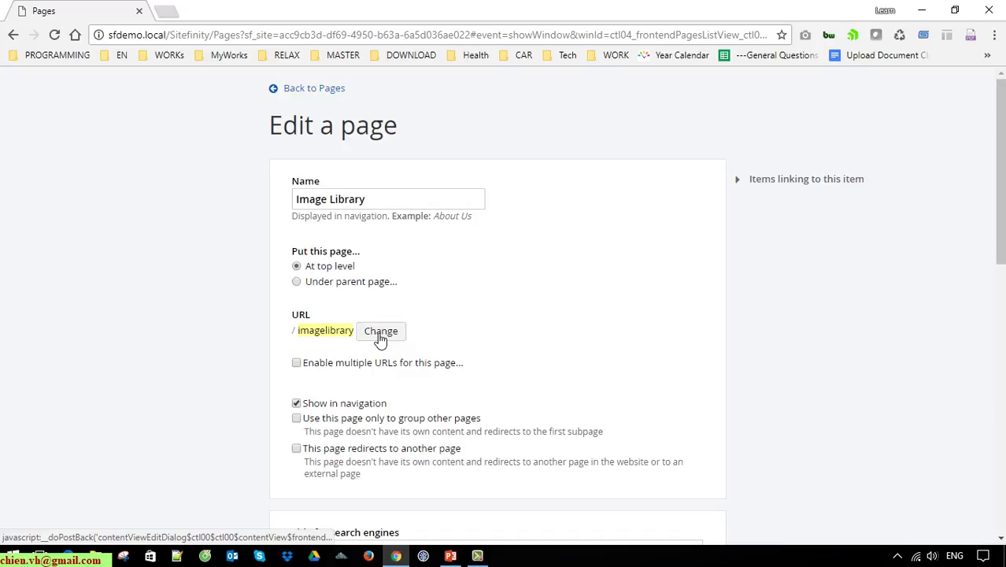
{"action": "scroll", "coordinate": [692, 377], "scroll_direction": "down", "scroll_amount": 9}
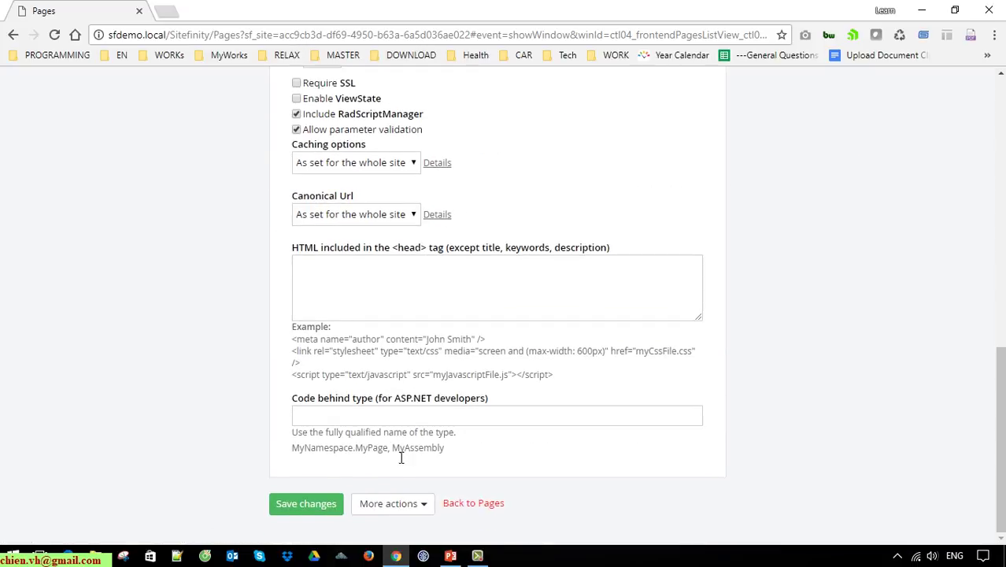
{"action": "left_click", "coordinate": [301, 504]}
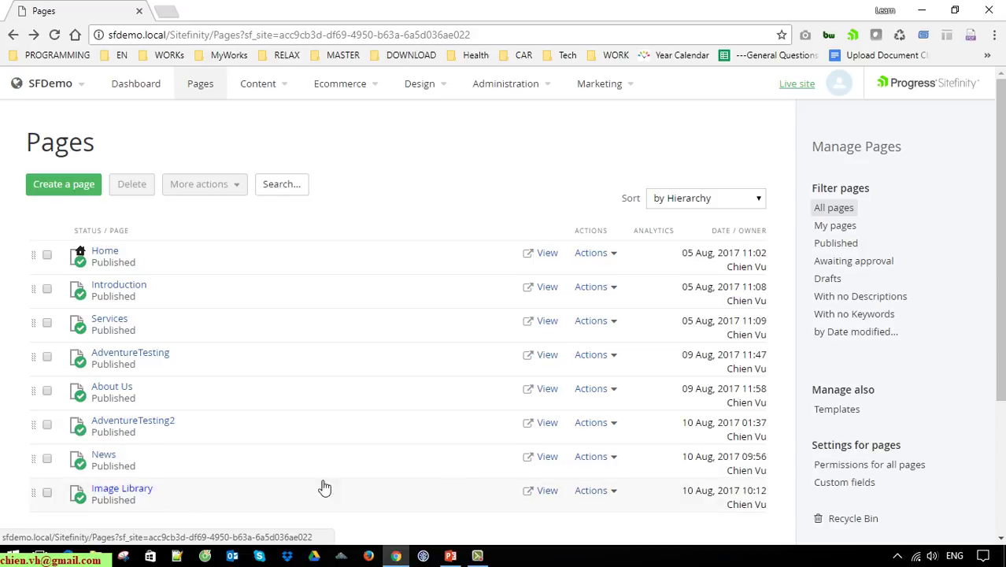
View the live Image Library page and enlarge the first gallery image, the Olympic bikes.
{"action": "left_click", "coordinate": [545, 491]}
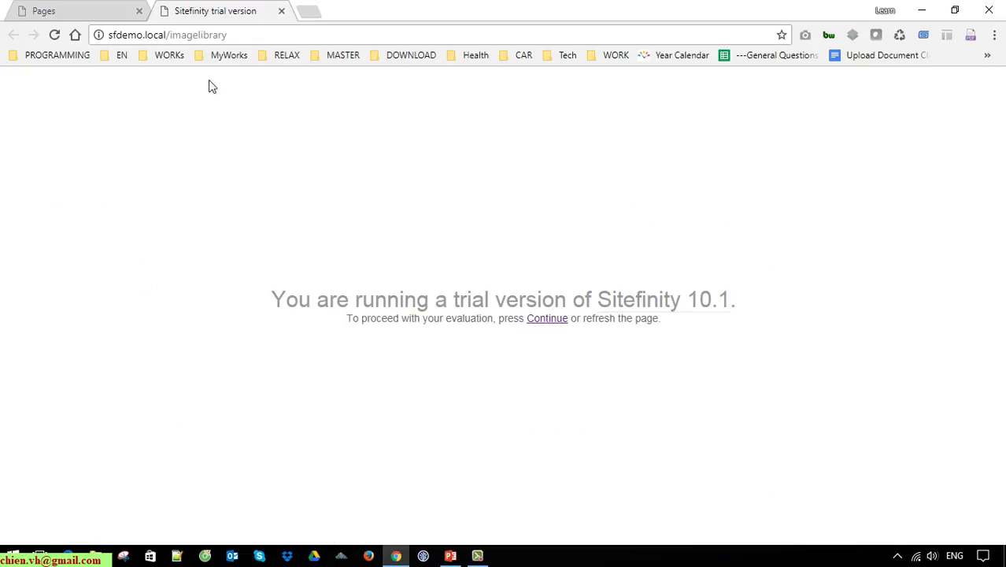
{"action": "left_click", "coordinate": [54, 34]}
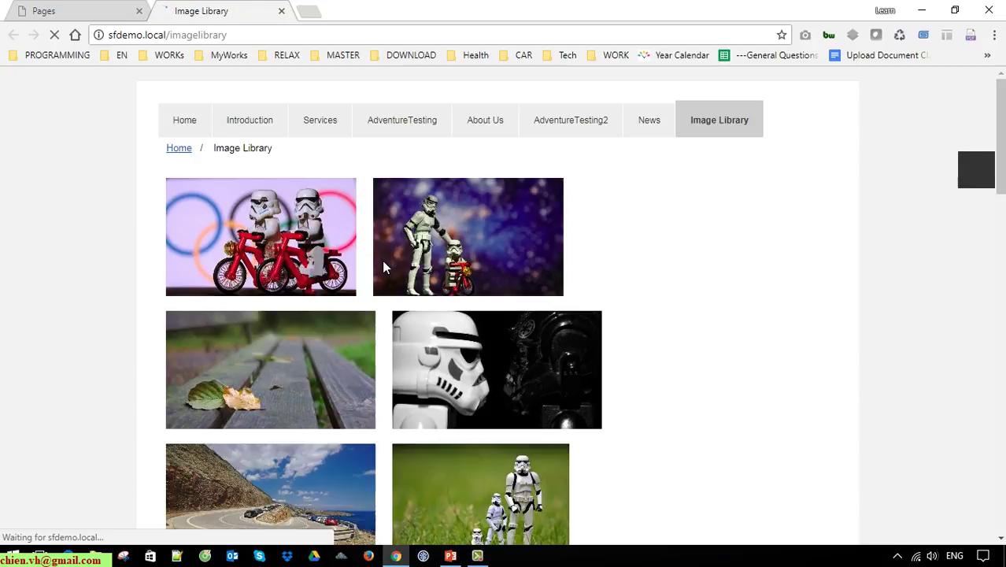
{"action": "left_click", "coordinate": [280, 243]}
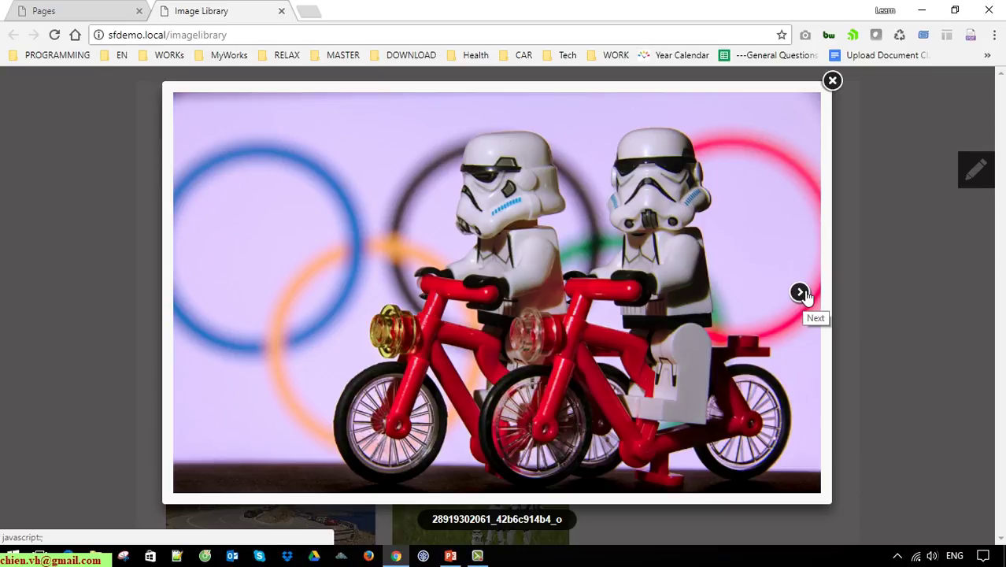
Browse the lightbox images to the playing cards, close it, and return to Pages.
{"action": "left_click", "coordinate": [800, 291]}
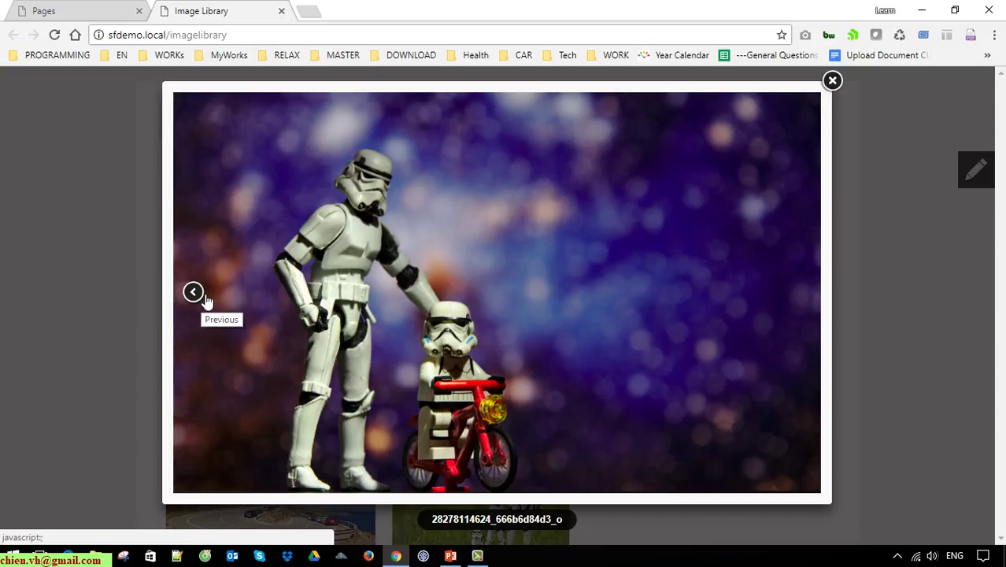
{"action": "left_click", "coordinate": [203, 298]}
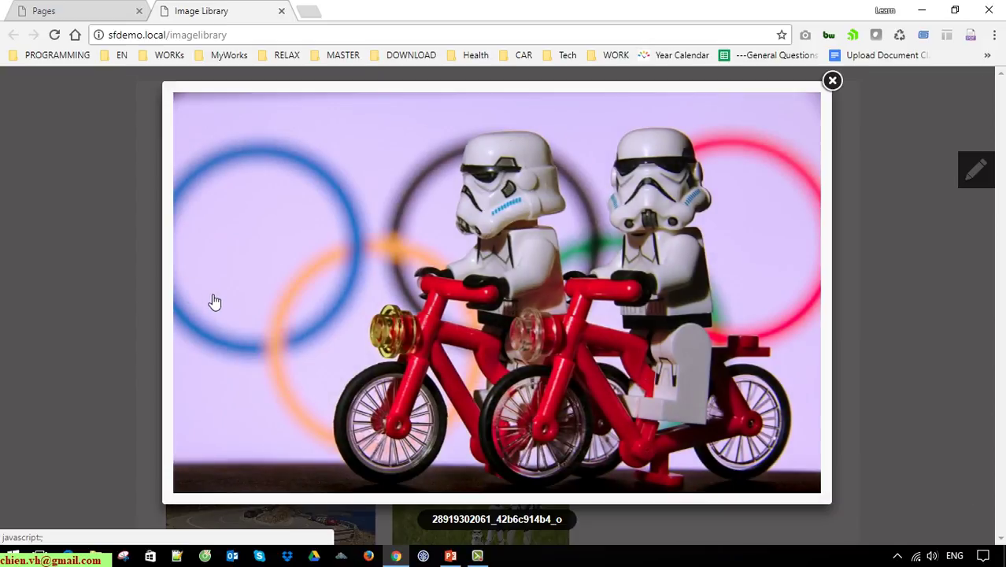
{"action": "left_click", "coordinate": [811, 299]}
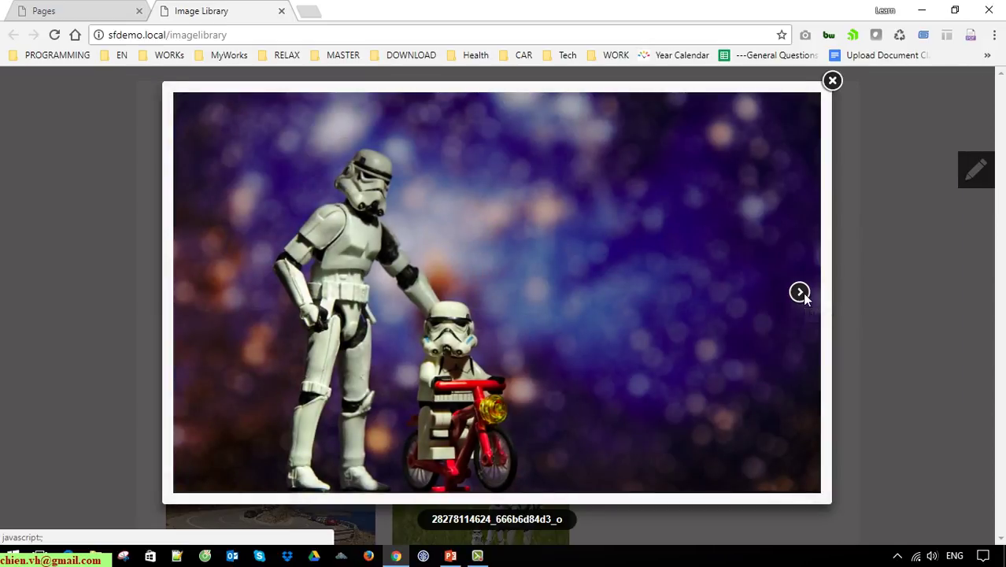
{"action": "left_click", "coordinate": [799, 291]}
{"action": "left_click", "coordinate": [833, 293]}
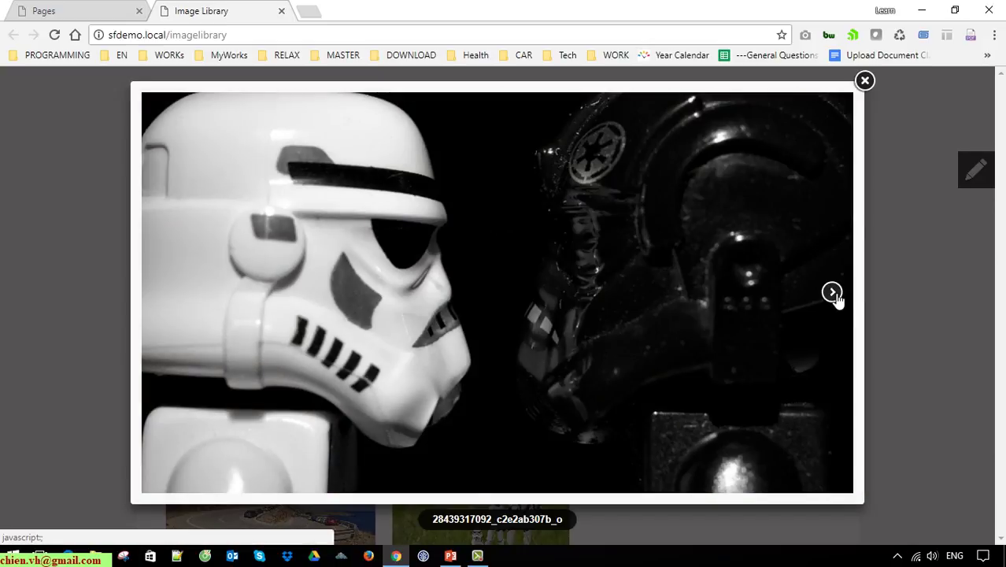
{"action": "left_click", "coordinate": [833, 292]}
{"action": "left_click", "coordinate": [832, 293]}
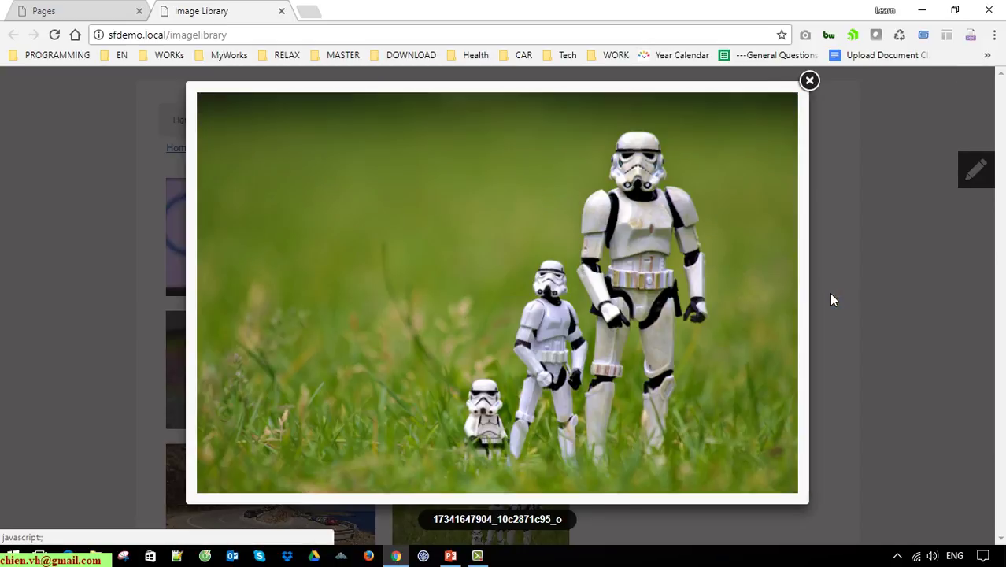
{"action": "left_click", "coordinate": [777, 293]}
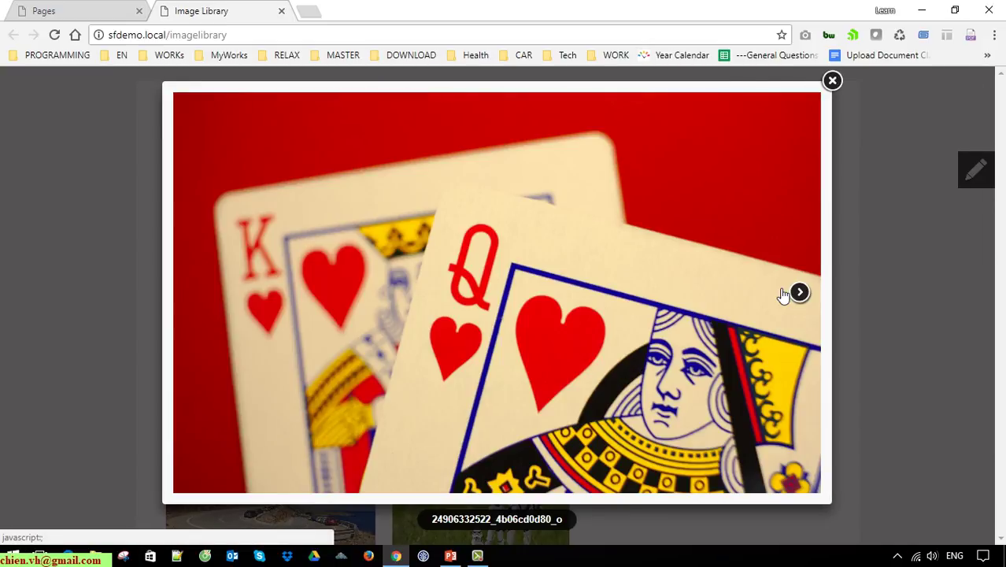
{"action": "left_click", "coordinate": [830, 82]}
{"action": "left_click", "coordinate": [122, 15]}
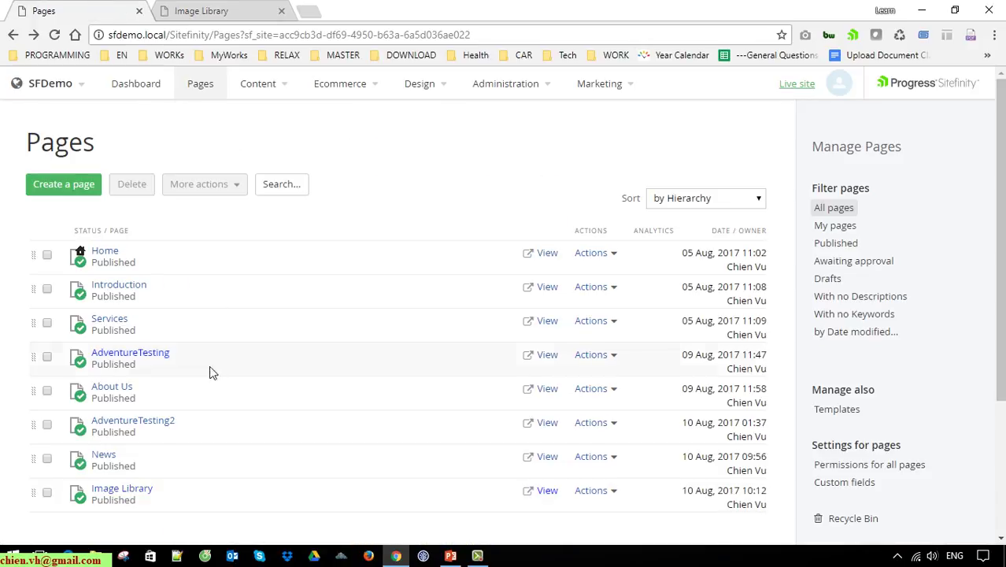
Set the Image gallery to Thumbnail strip + Image on the same page, 120x120 px cropped thumbnails, original-size image.
{"action": "left_click", "coordinate": [118, 489]}
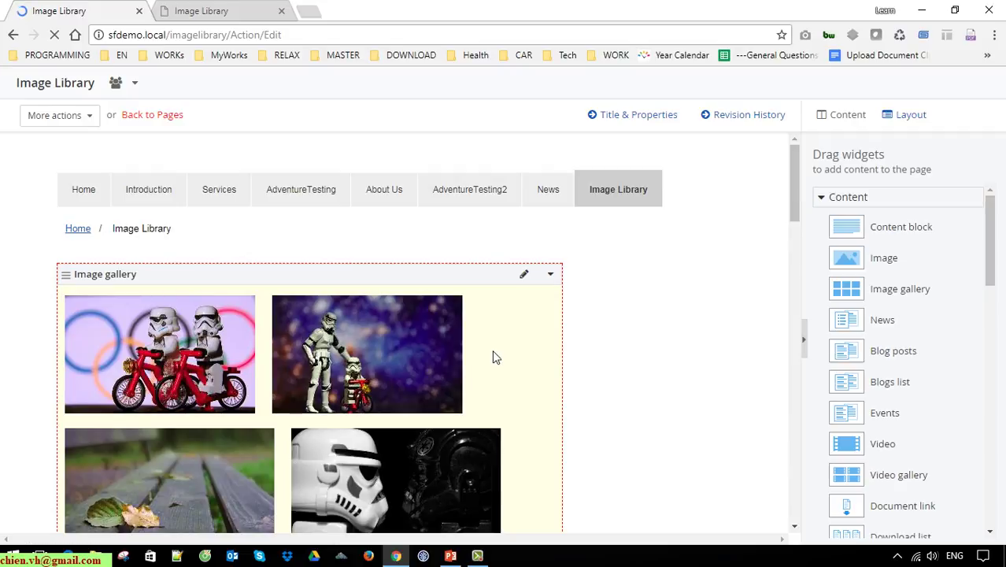
{"action": "left_click", "coordinate": [508, 299]}
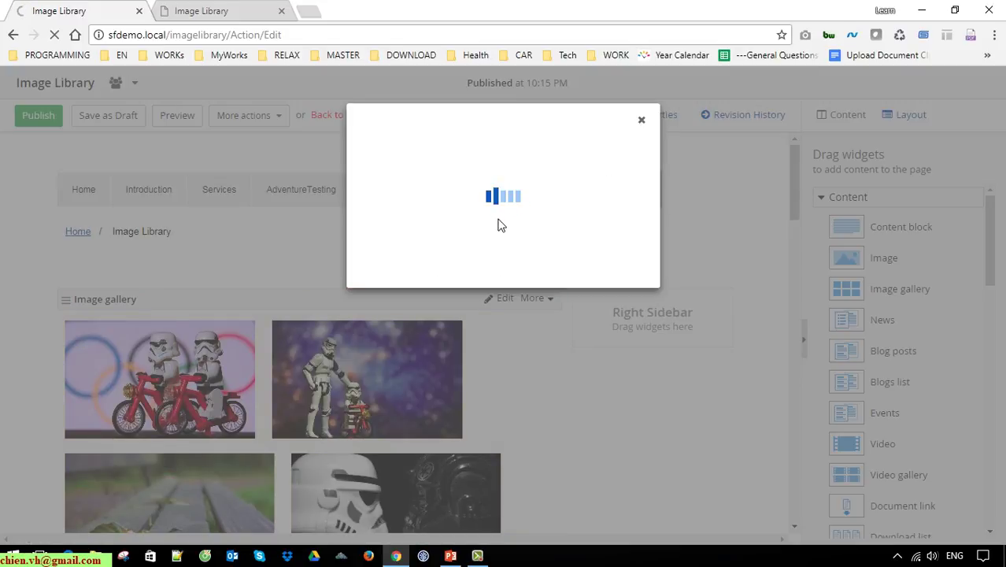
{"action": "left_click", "coordinate": [454, 159]}
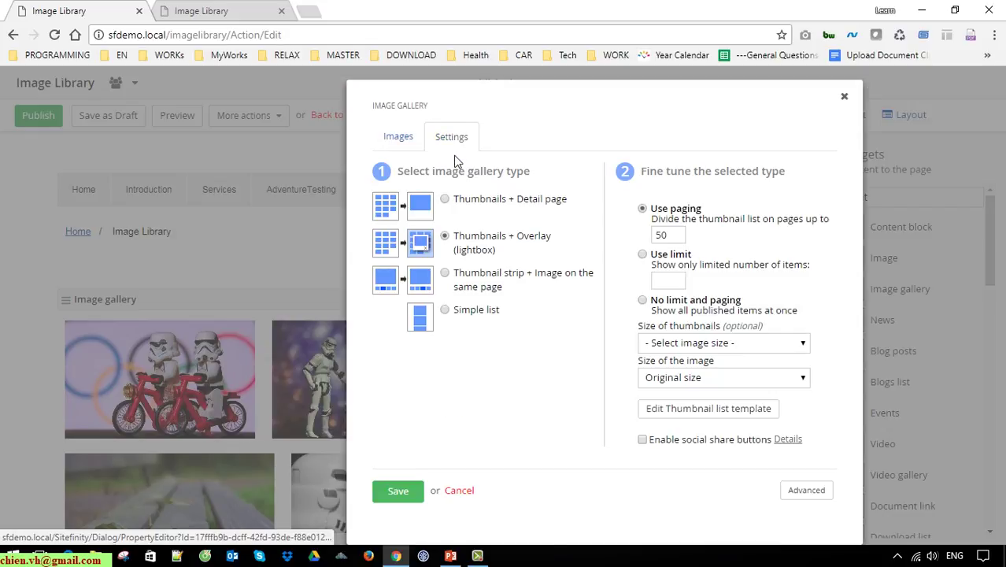
{"action": "left_click", "coordinate": [445, 273]}
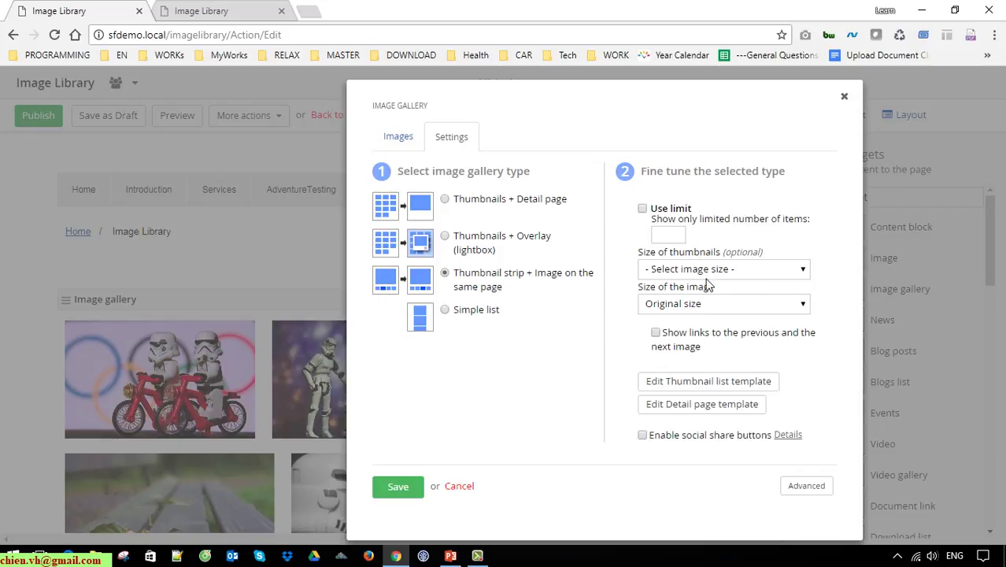
{"action": "left_click", "coordinate": [780, 271]}
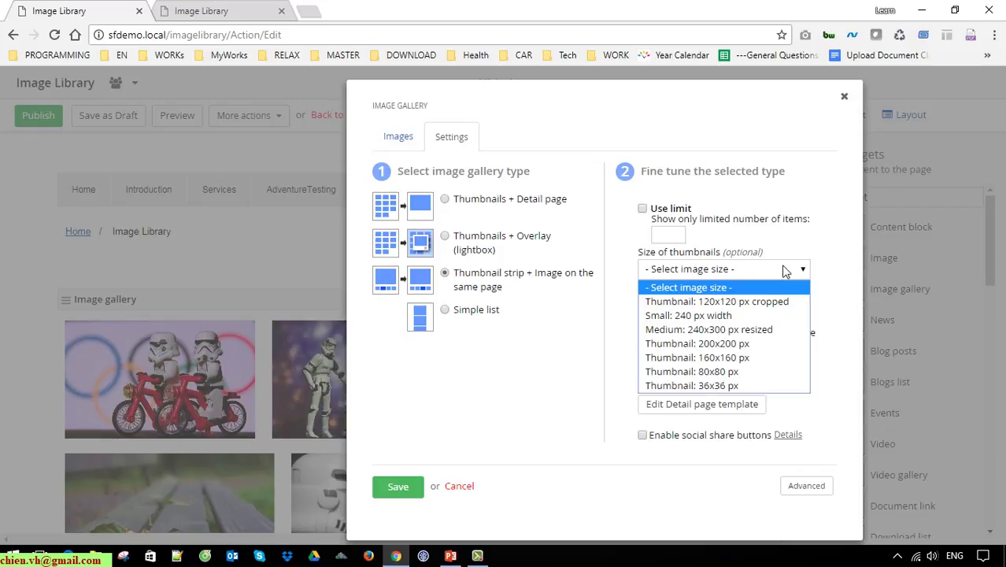
{"action": "left_click", "coordinate": [760, 304]}
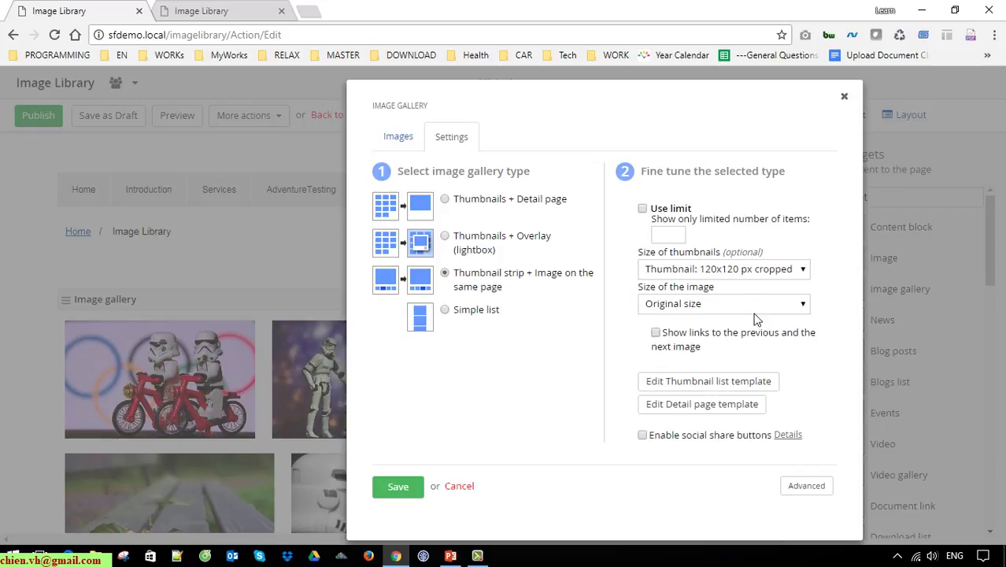
{"action": "left_click", "coordinate": [770, 304]}
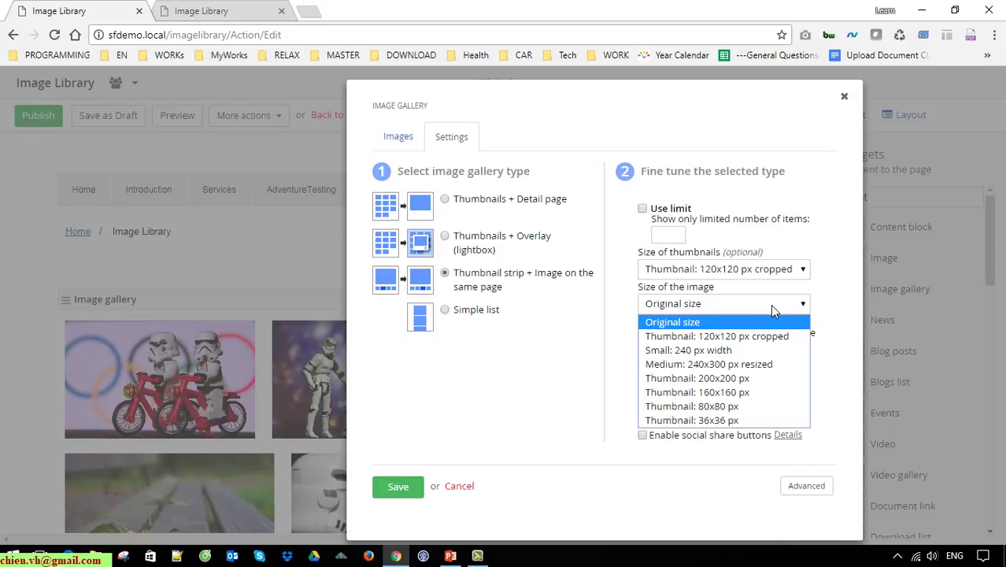
{"action": "left_click", "coordinate": [759, 318]}
{"action": "left_click", "coordinate": [399, 487]}
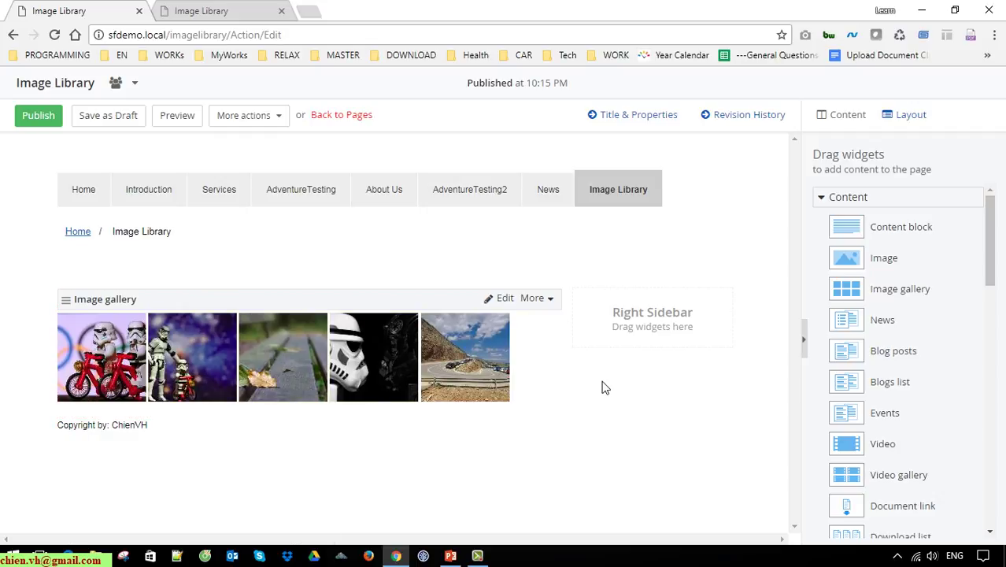
Publish the Image Library page and reload its live tab to show the thumbnail strip.
{"action": "left_click", "coordinate": [51, 119]}
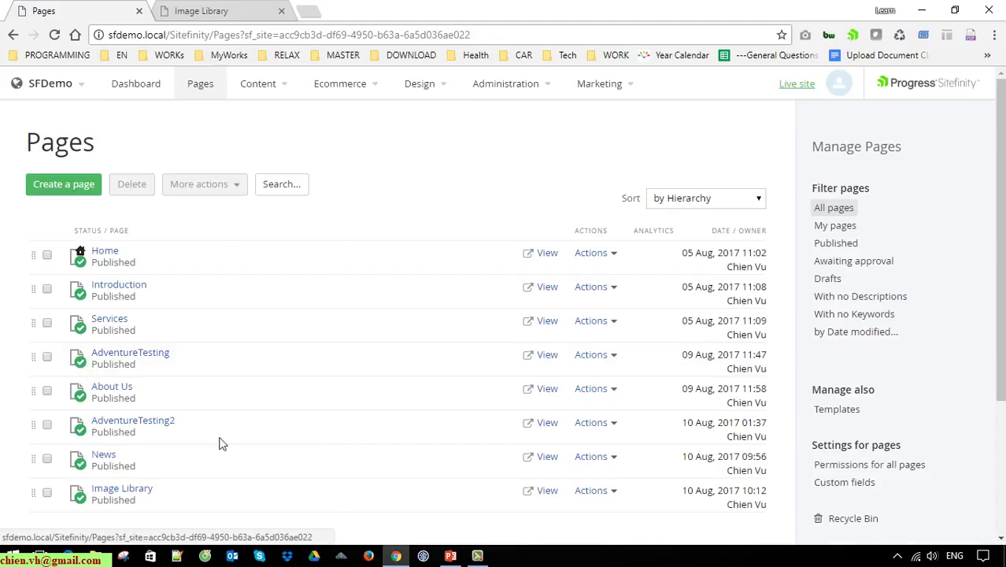
{"action": "left_click", "coordinate": [195, 9]}
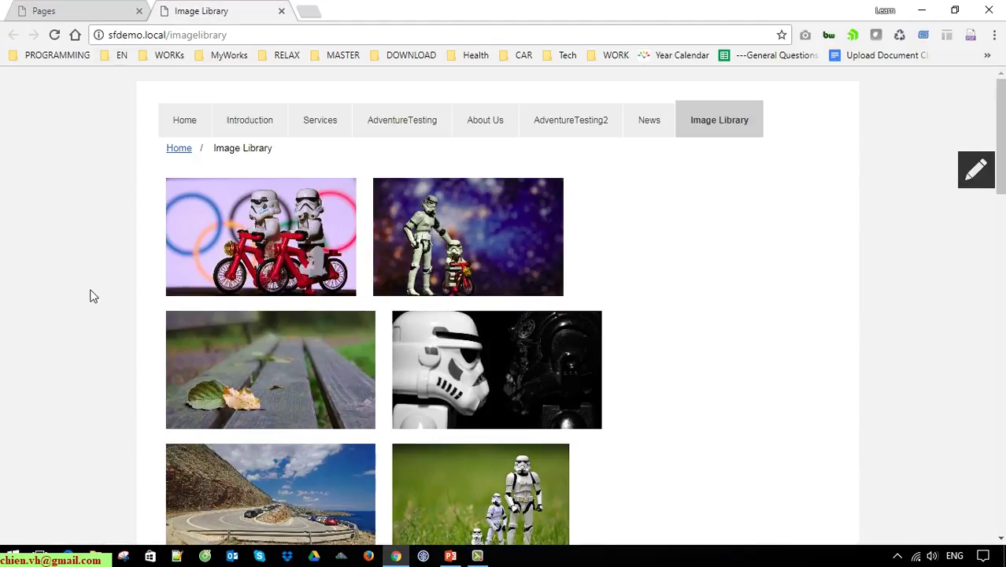
{"action": "left_click", "coordinate": [54, 35]}
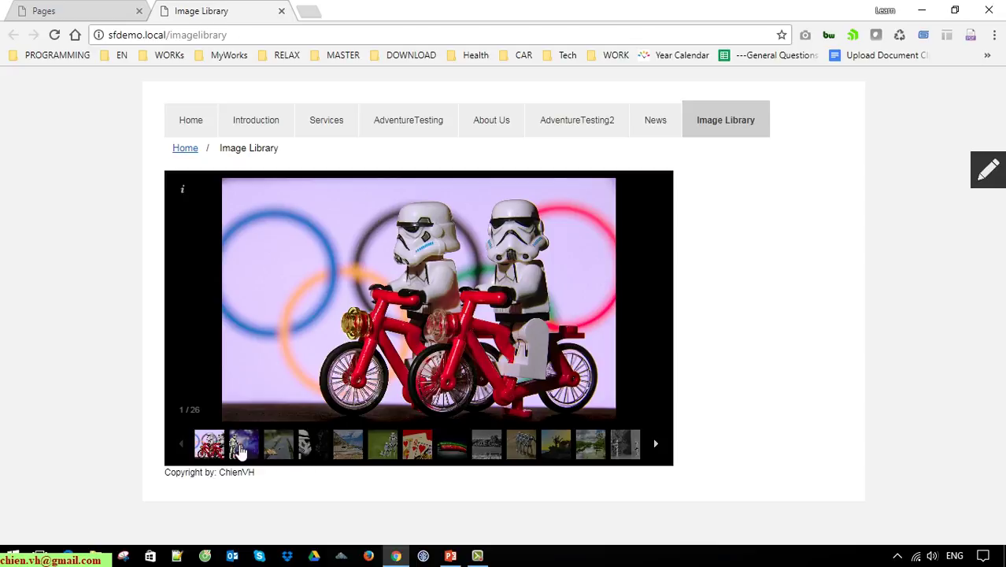
Click through the gallery thumbnails and scroll the strip to show image 23, the sunlit mountain cliff.
{"action": "left_click", "coordinate": [241, 449]}
{"action": "left_click", "coordinate": [282, 449]}
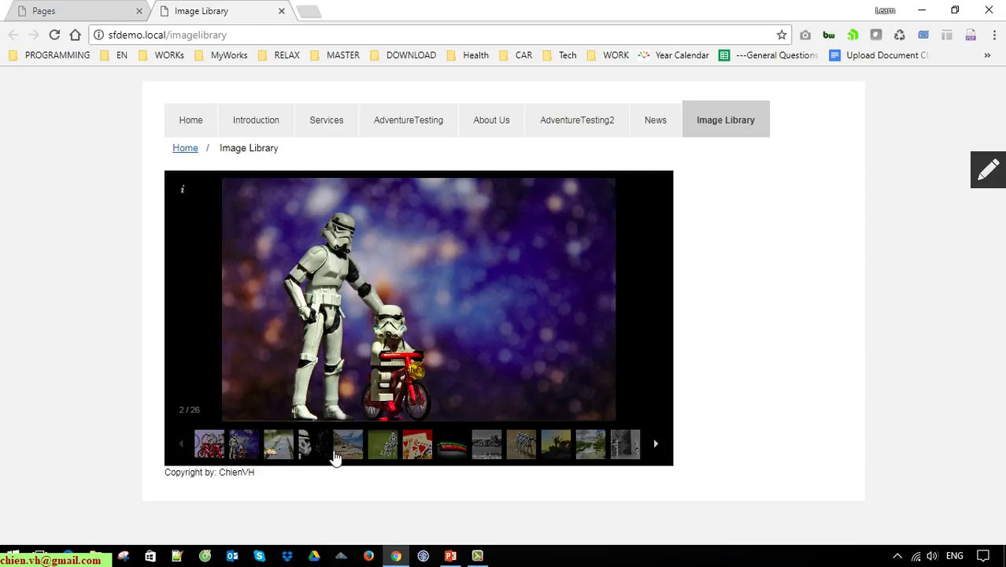
{"action": "left_click", "coordinate": [315, 451]}
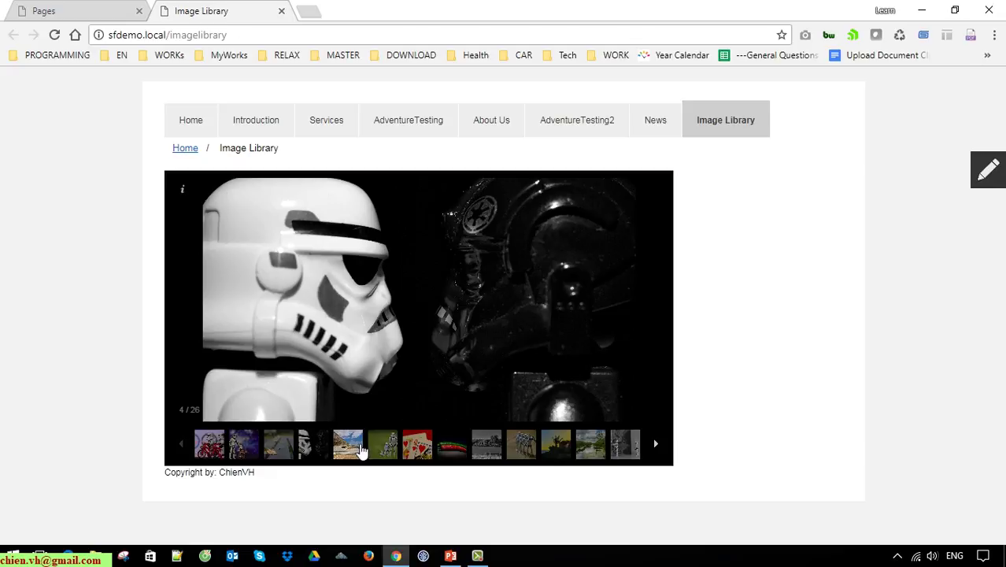
{"action": "left_click", "coordinate": [358, 451]}
{"action": "left_click", "coordinate": [386, 449]}
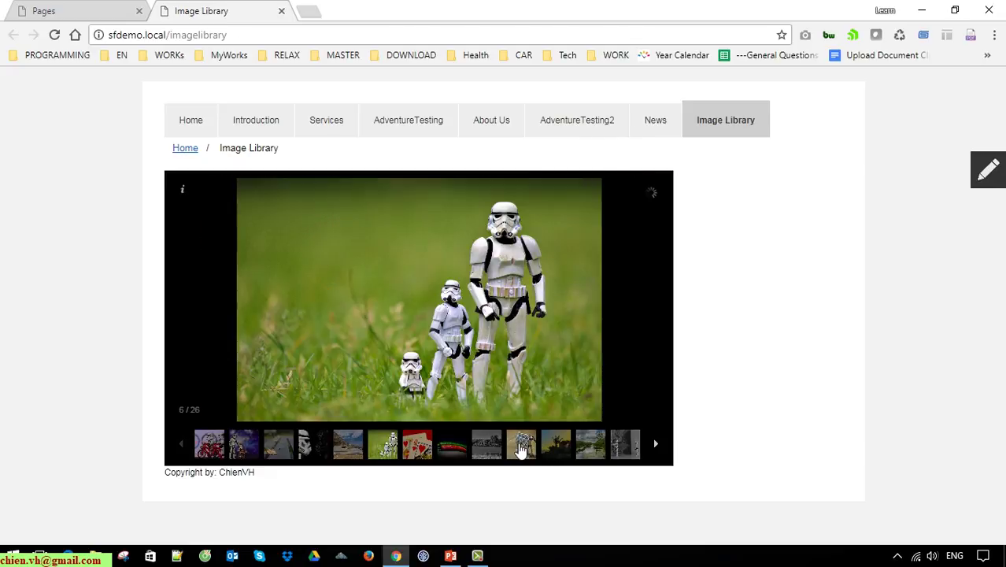
{"action": "left_click", "coordinate": [586, 455]}
{"action": "left_click", "coordinate": [658, 446]}
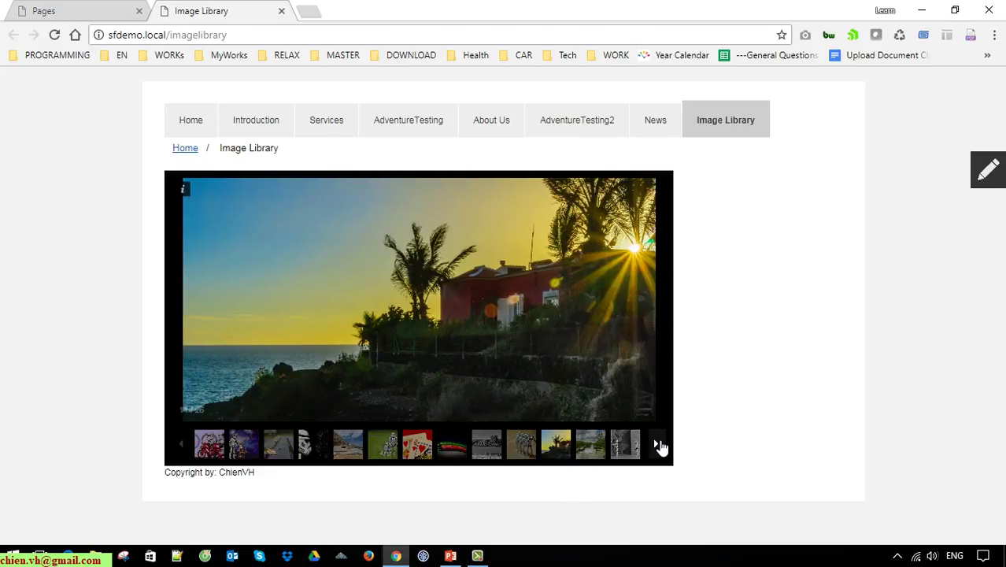
{"action": "left_click", "coordinate": [589, 445]}
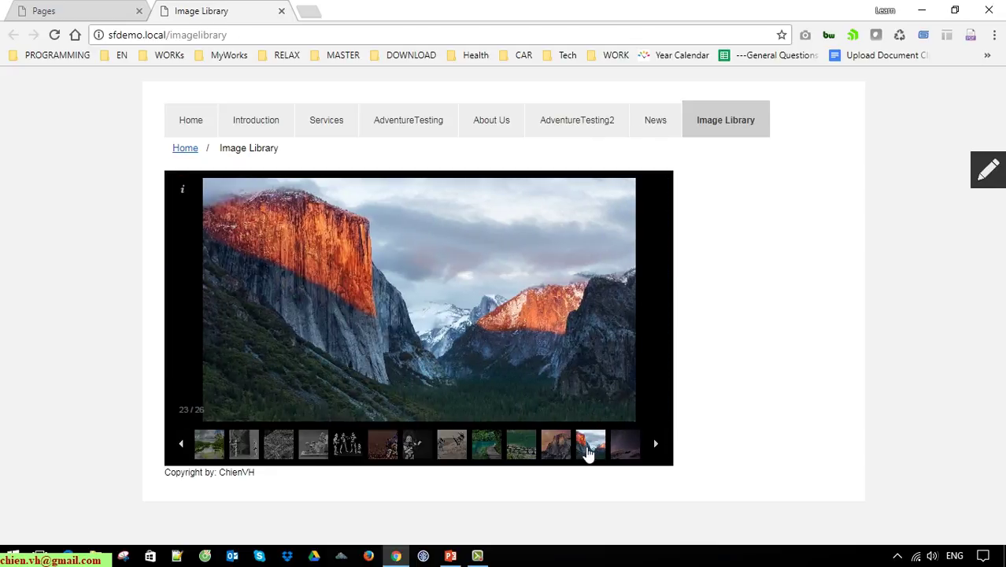